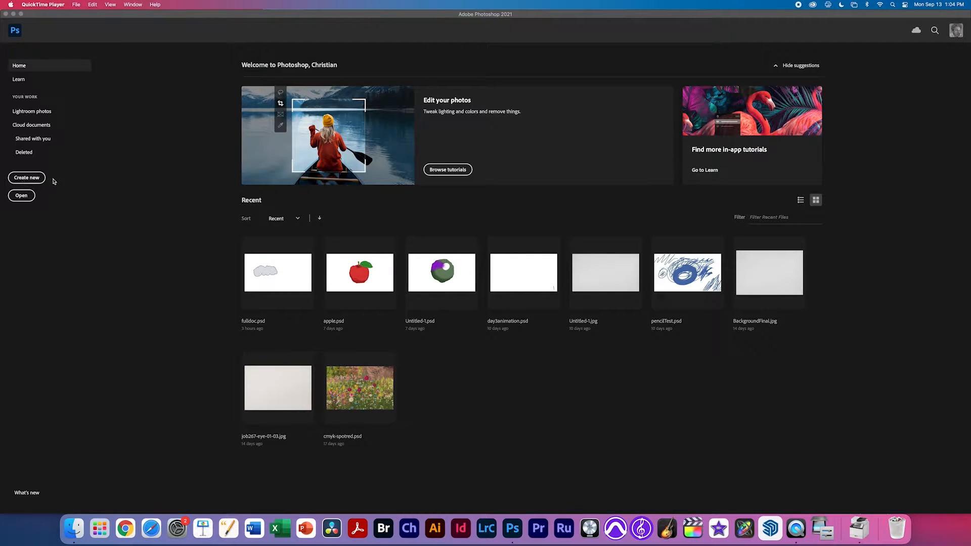
Step: Create a new document from the Film & Video preset HDTV 1080p, 1920 x 1080 px at 72 ppi
click(28, 180)
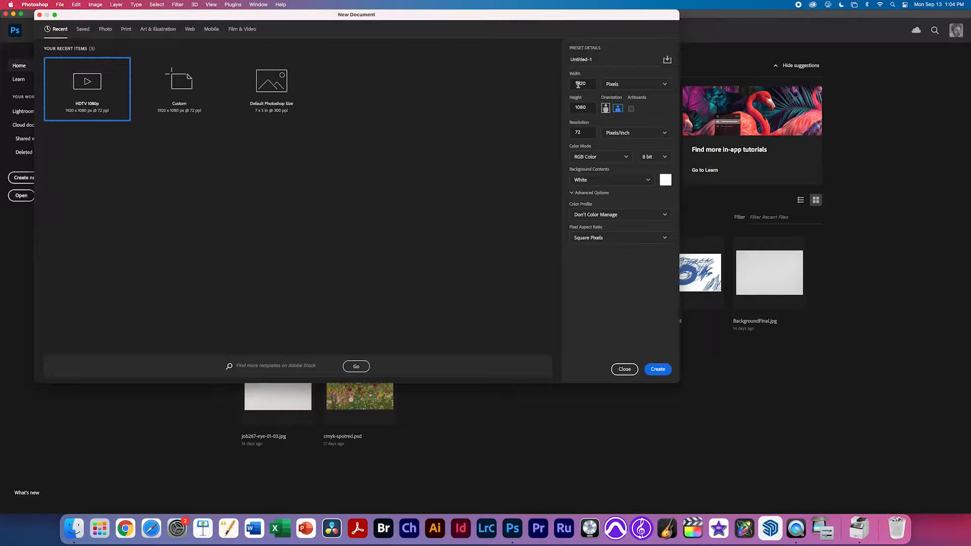
click(236, 30)
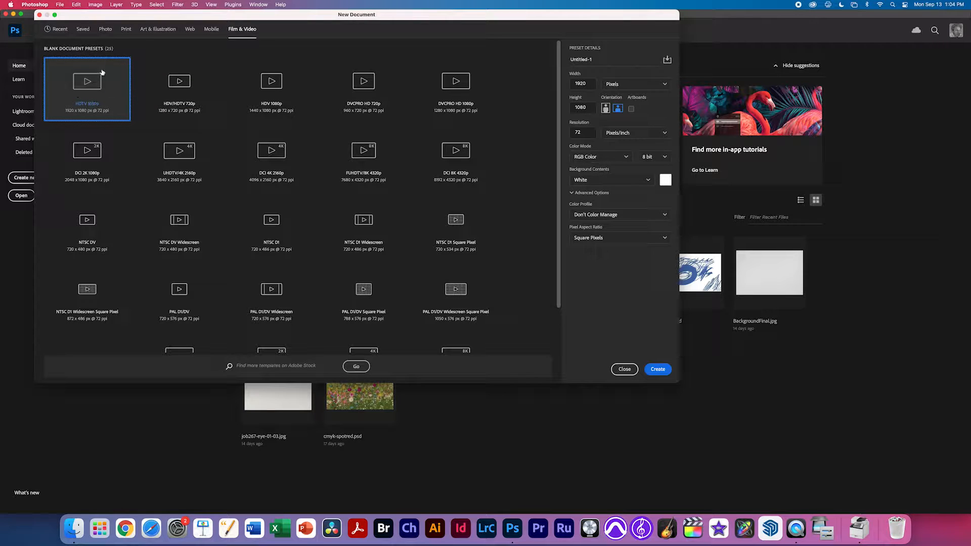
click(659, 370)
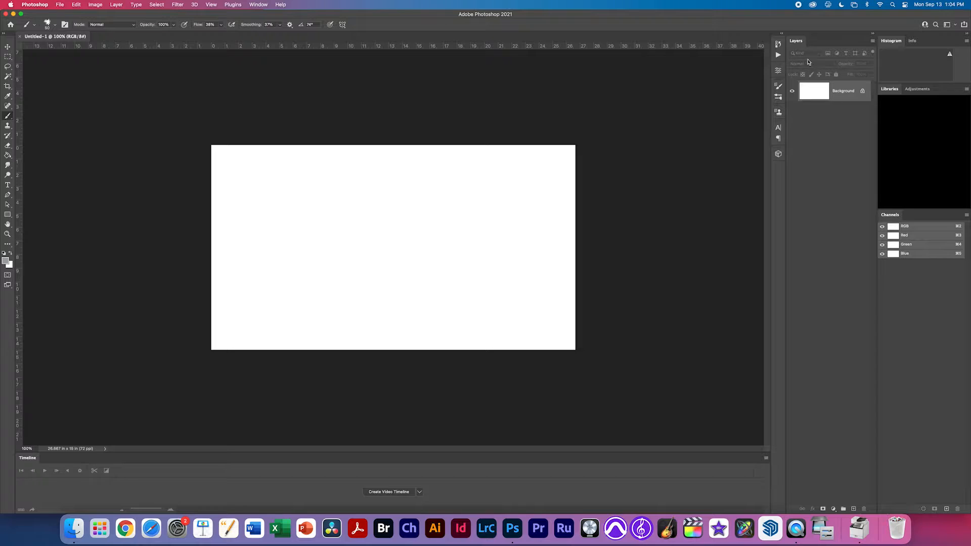
Step: Reset the Motion workspace to its default layout
click(258, 4)
mouse_move(303, 22)
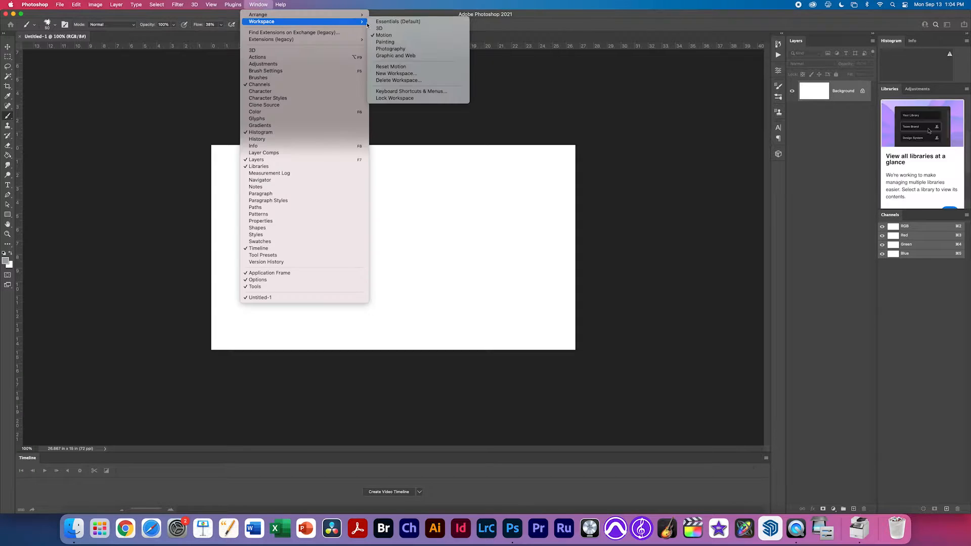
click(396, 68)
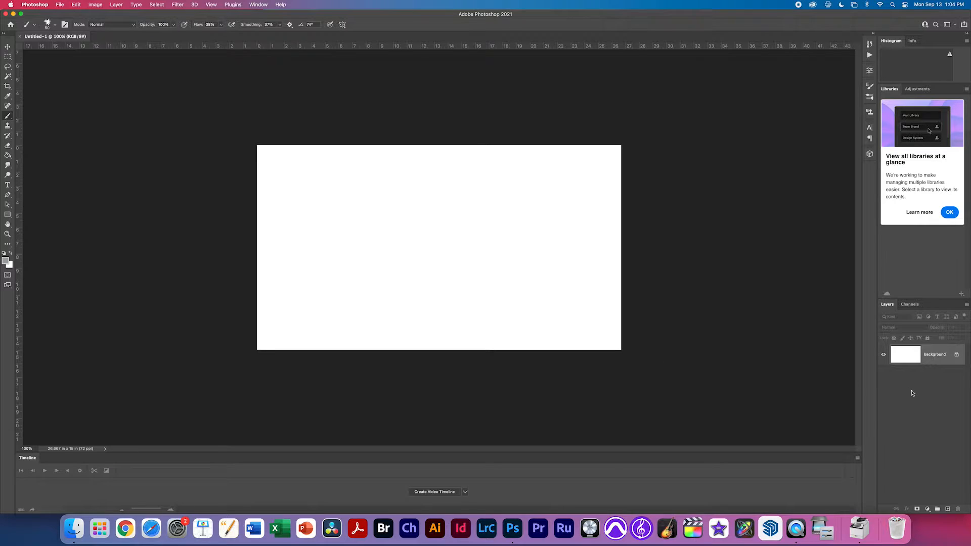
Step: Convert the locked Background into a regular layer named Layer 0 and check its visibility on and off
double_click(936, 357)
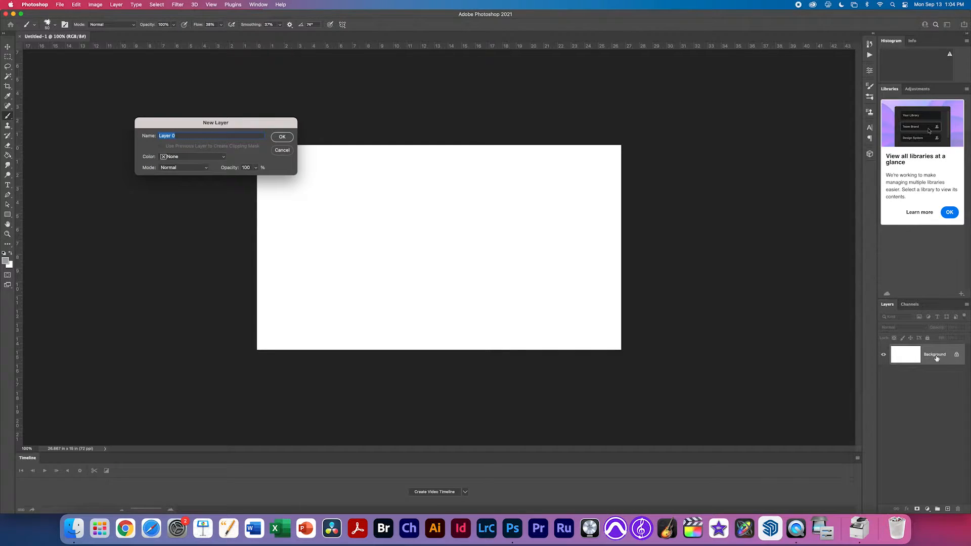
key(Return)
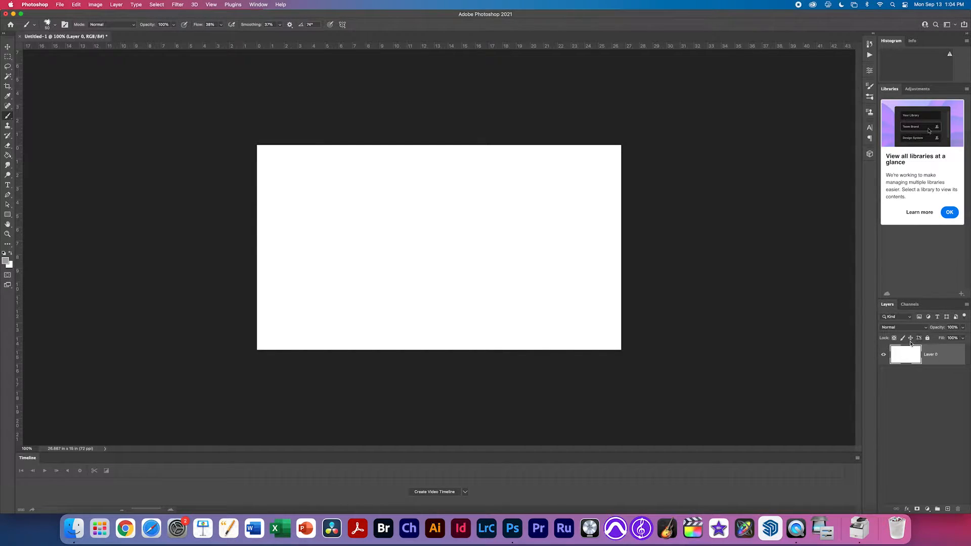
click(884, 357)
click(884, 357)
Step: Add a new blank video layer above Layer 0
click(119, 5)
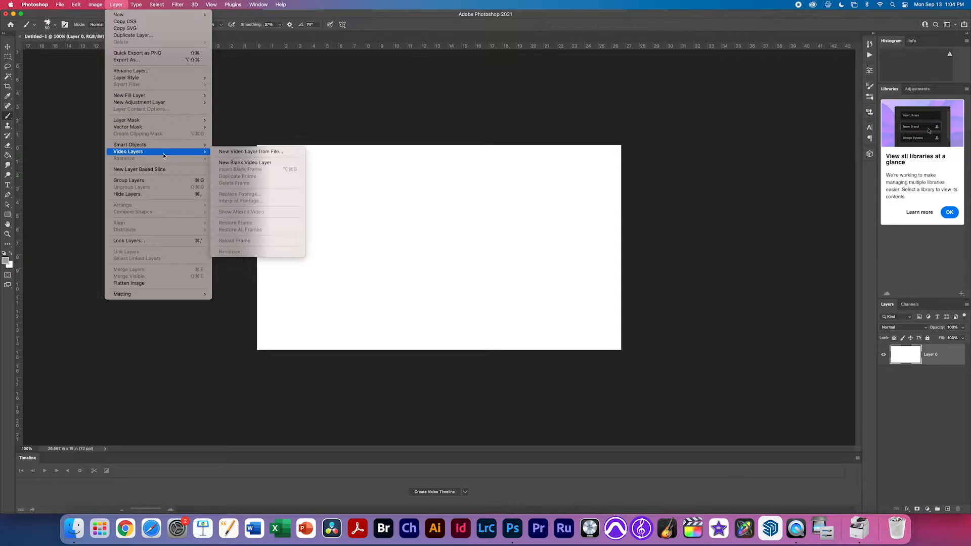
click(248, 160)
click(116, 5)
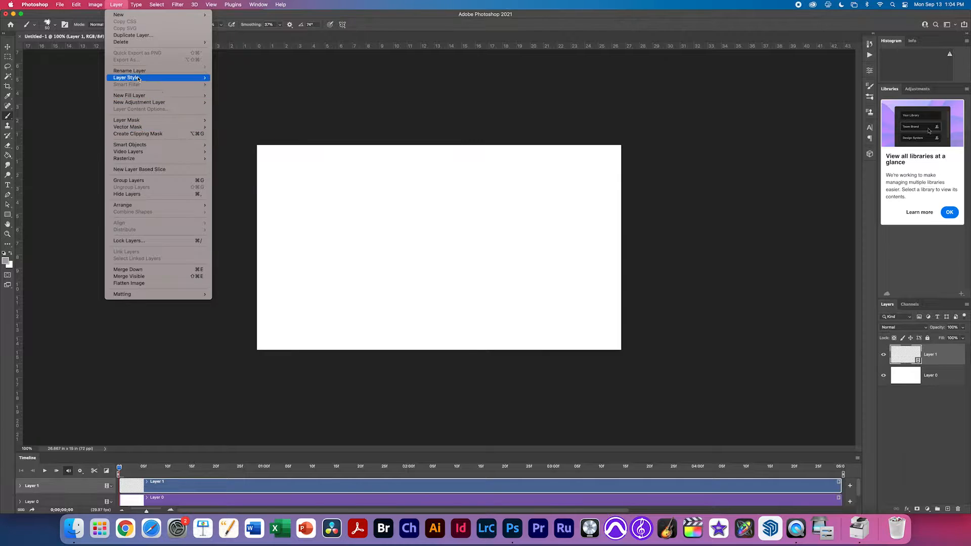
click(117, 5)
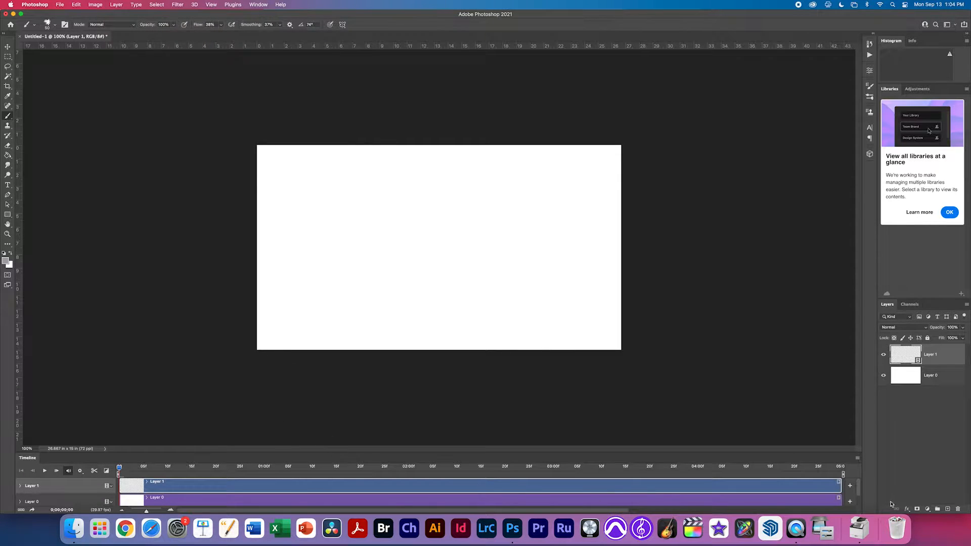
Step: Set the timeline frame rate to 12 fps and enable onion skins
click(857, 458)
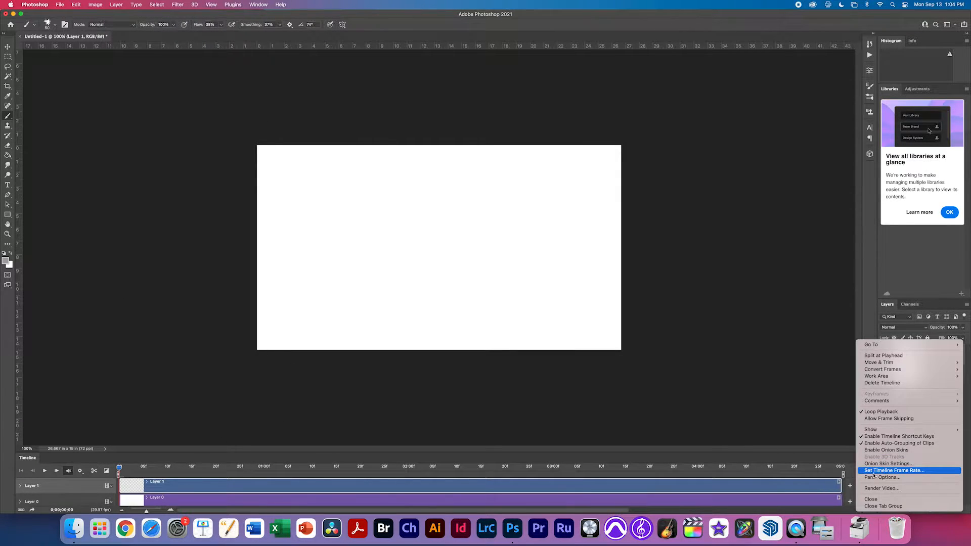
click(874, 471)
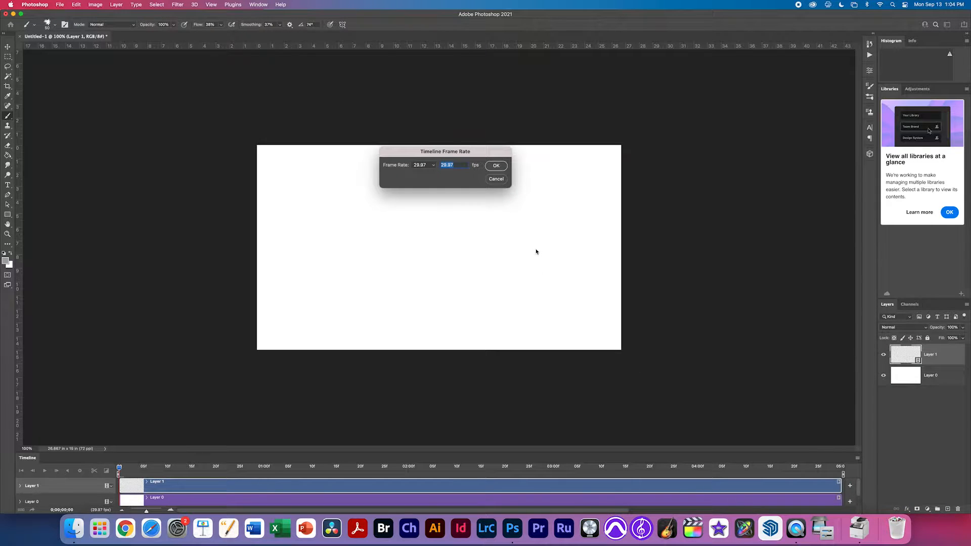
text(12)
click(496, 166)
click(858, 458)
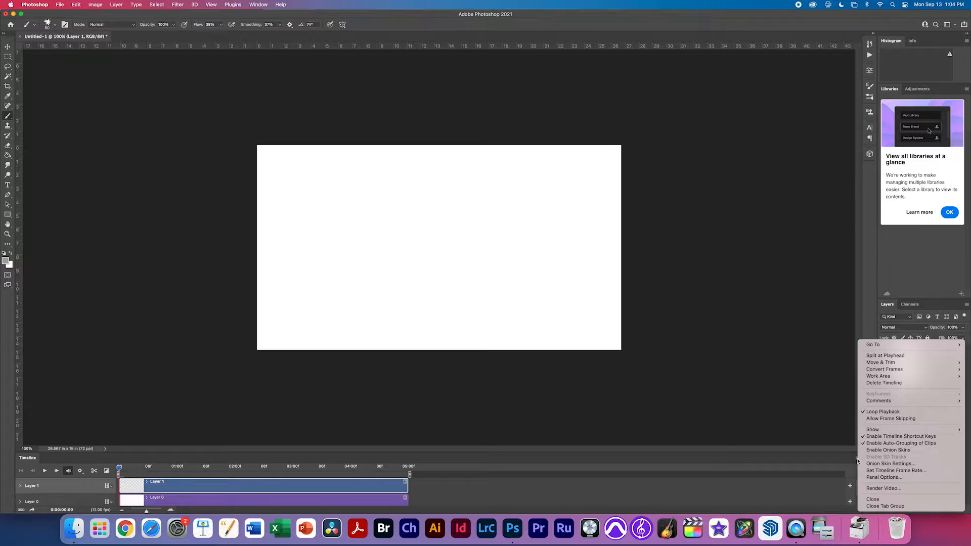
click(869, 450)
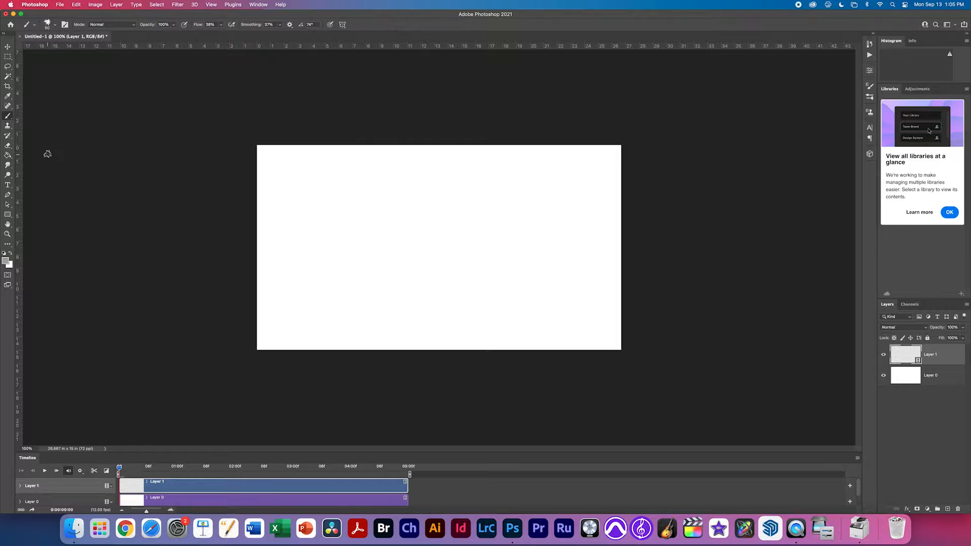
Step: Restore the default black and white colors and rename the video layer as "cloud line"
click(4, 254)
double_click(933, 355)
text(cloud line)
key(Return)
Step: Add another blank video layer, place it below the cloud line layer and name it "cloud fill"
click(97, 4)
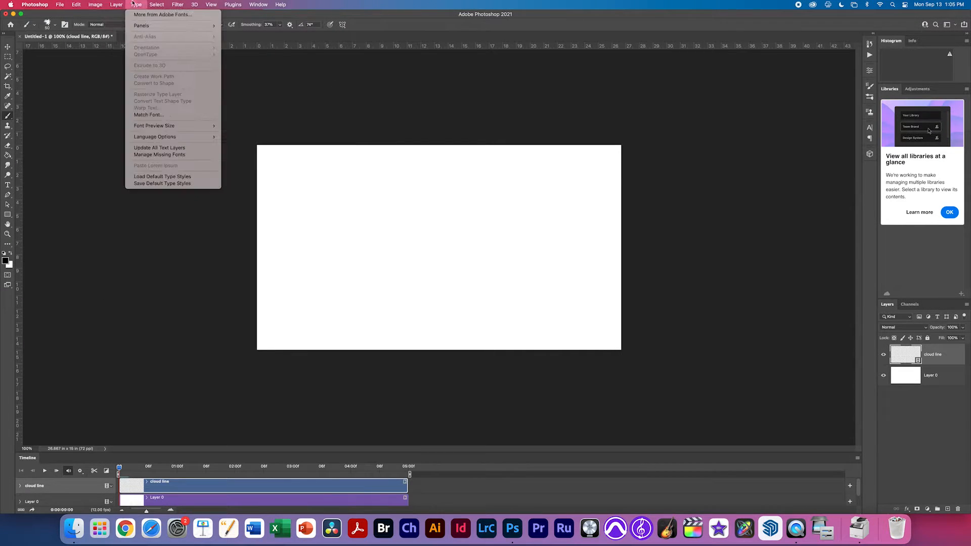
mouse_move(119, 3)
mouse_move(143, 153)
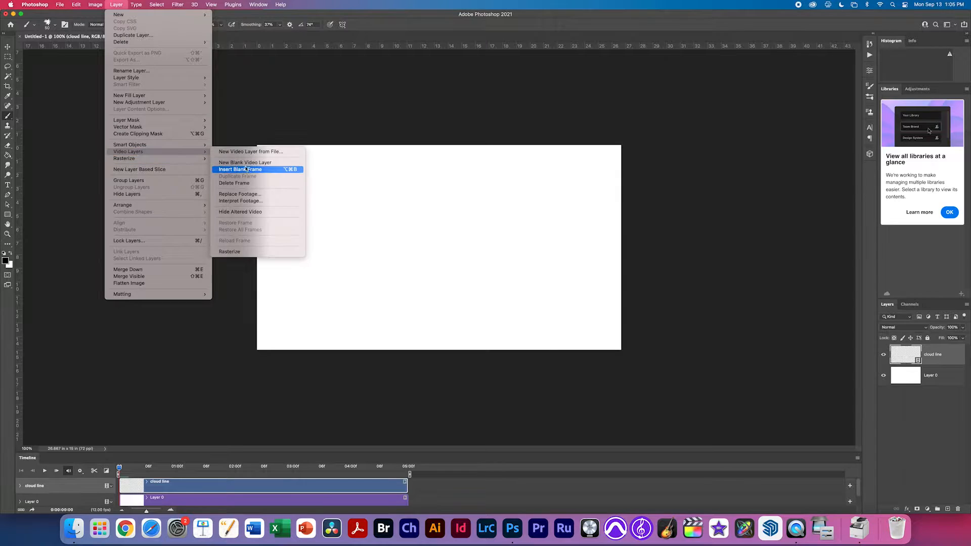
click(252, 164)
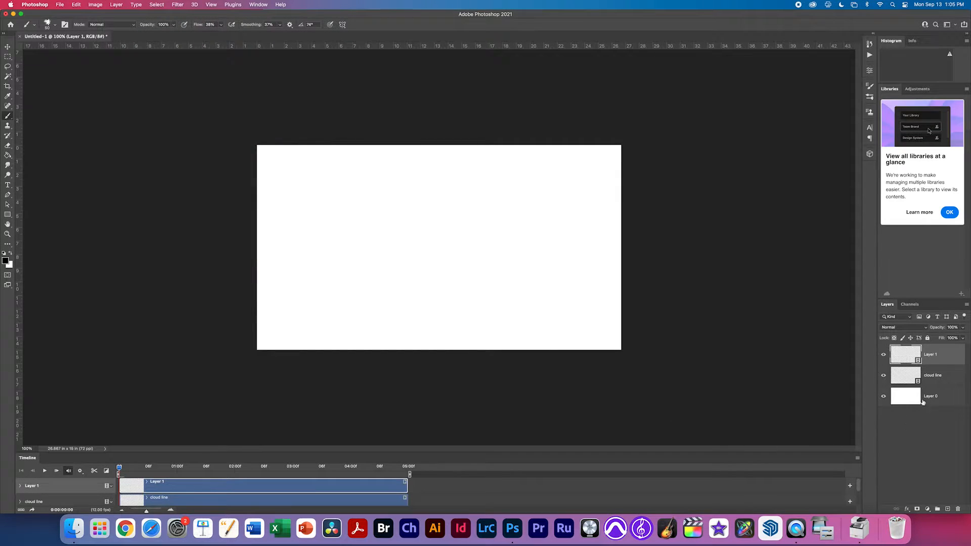
drag(911, 355, 908, 383)
double_click(929, 375)
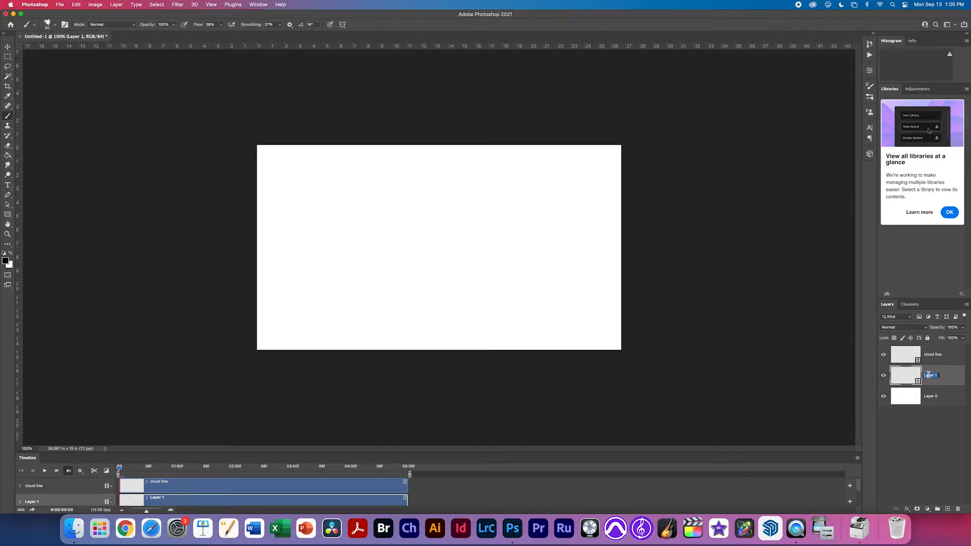
text(cloud fill)
Step: Draw a closed cloud outline on the first frame of the cloud line layer with a thin black brush at 0% smoothing
click(927, 353)
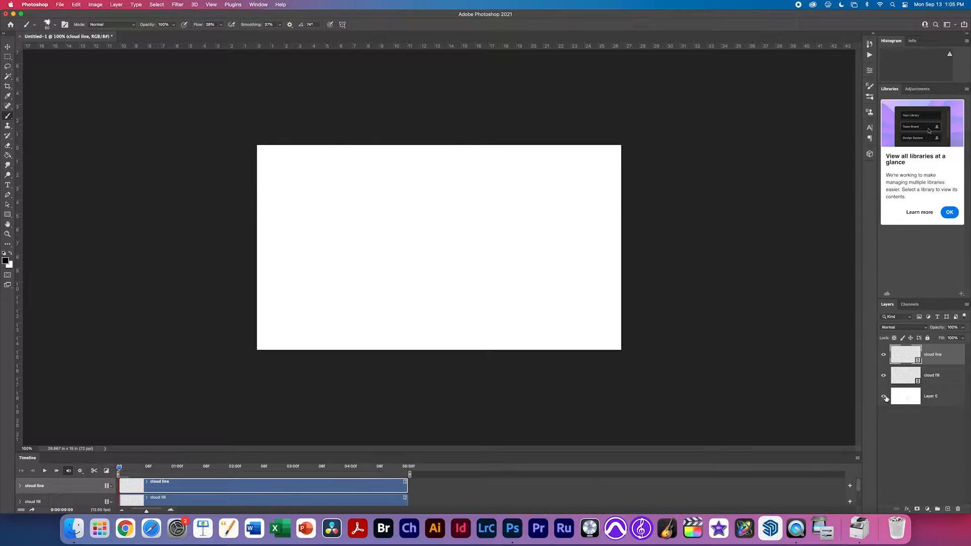
click(884, 397)
click(884, 397)
click(47, 23)
double_click(234, 119)
mouse_move(393, 223)
mouse_down()
mouse_move(346, 253)
mouse_move(334, 276)
mouse_move(464, 273)
mouse_move(496, 256)
mouse_move(488, 234)
mouse_move(411, 223)
mouse_up()
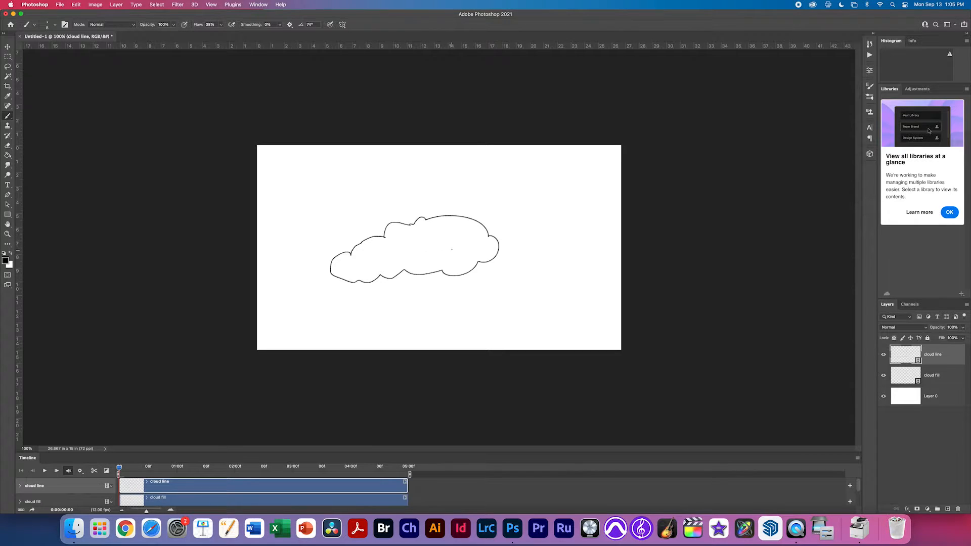
Step: Trace the cloud outline with slight variations on the second frame of the cloud line layer
key(Right)
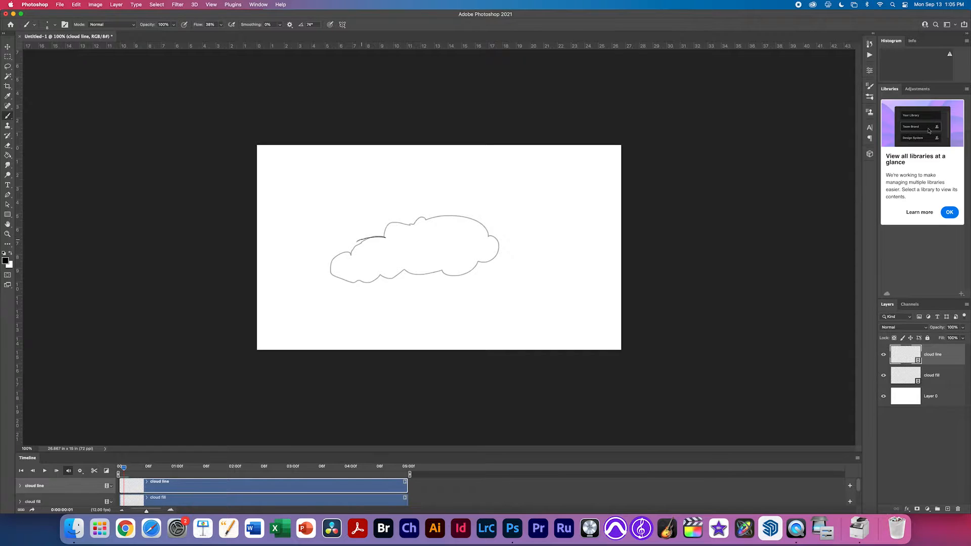
drag(335, 255, 334, 275)
drag(443, 271, 468, 275)
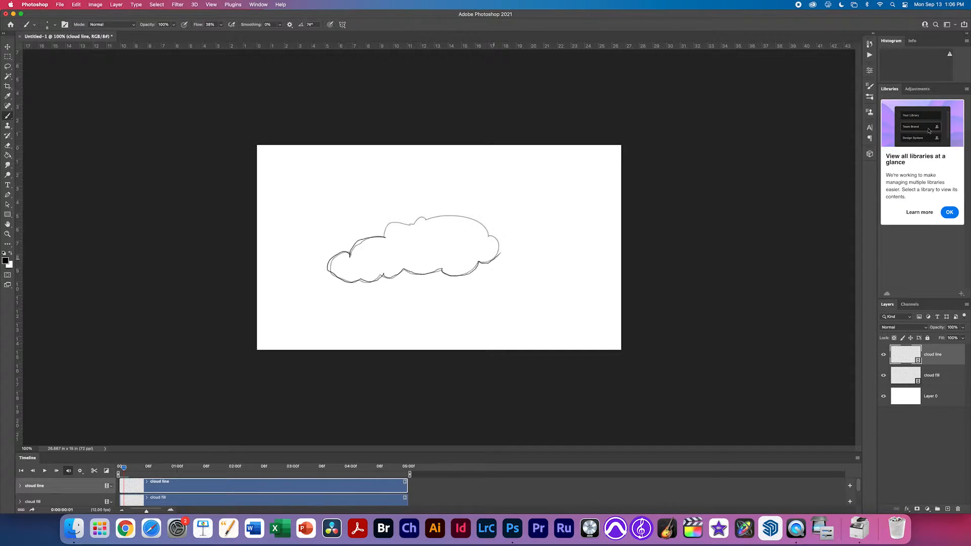
drag(484, 223, 447, 215)
Step: Trace the cloud outline again on the third frame, following the onion skin with small variations
key(Right)
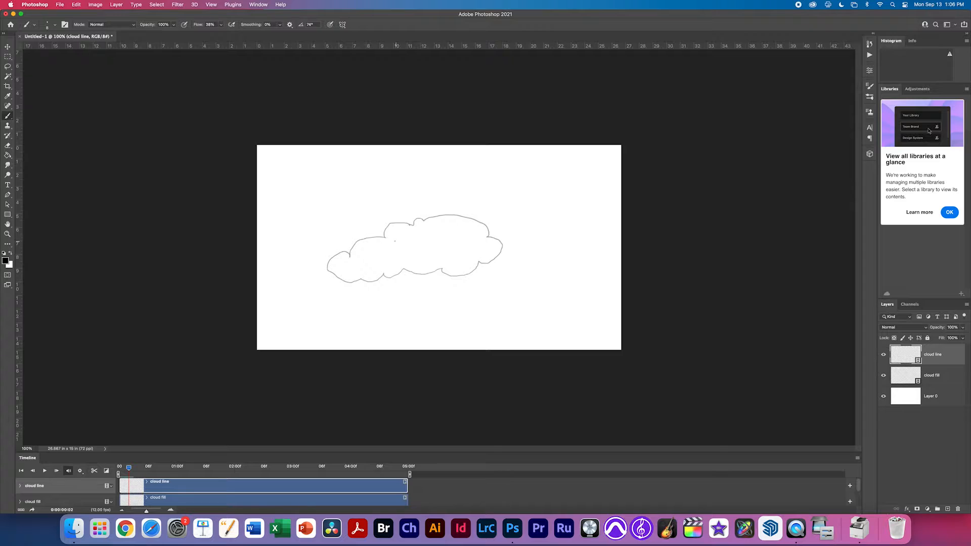
drag(382, 237, 354, 243)
drag(394, 277, 434, 272)
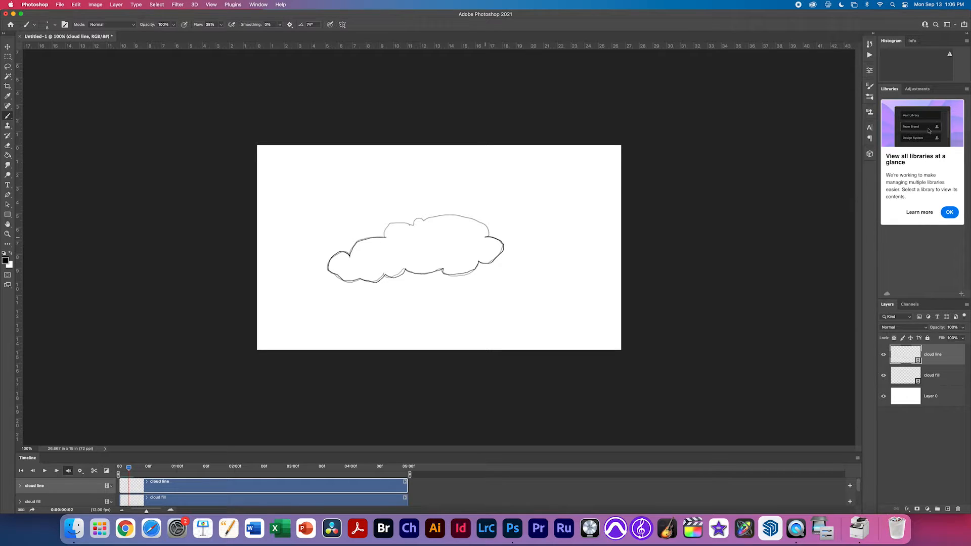
drag(484, 225, 439, 215)
Step: Enlarge the timeline to show the cloud line track's details, then shorten the work area to the three drawn frames and preview the loop
drag(100, 453, 106, 364)
click(21, 408)
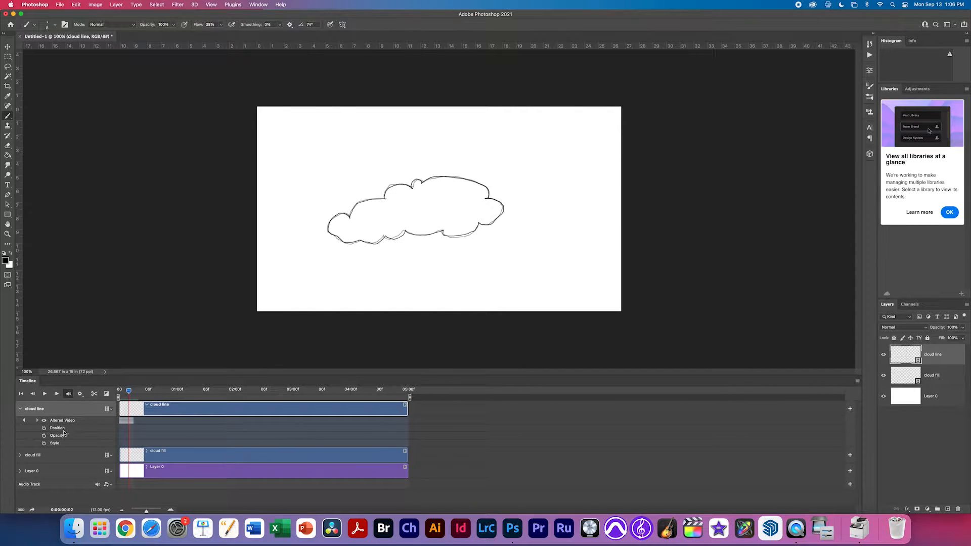
key(Right)
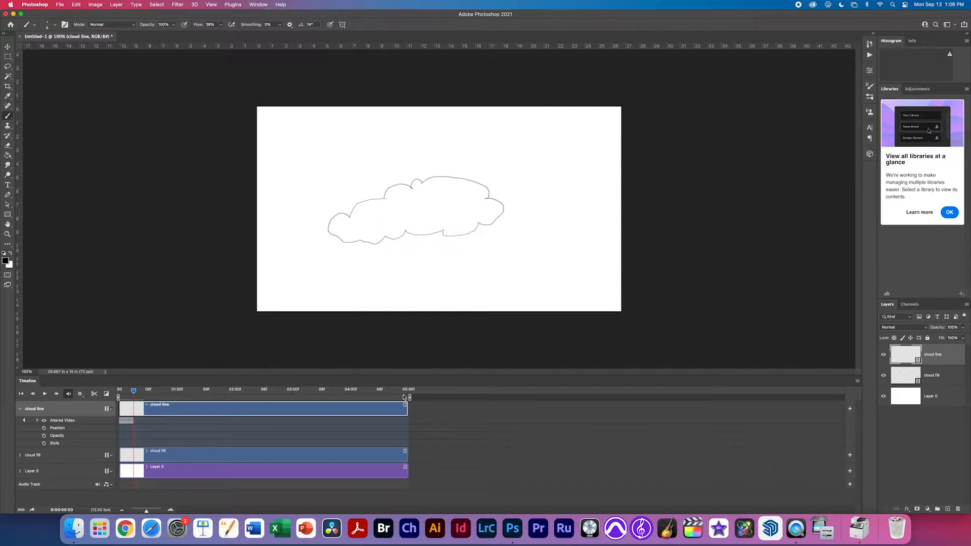
mouse_move(410, 398)
mouse_down()
mouse_move(137, 398)
mouse_move(135, 408)
mouse_move(129, 393)
mouse_move(118, 395)
mouse_up()
key(space)
key(space)
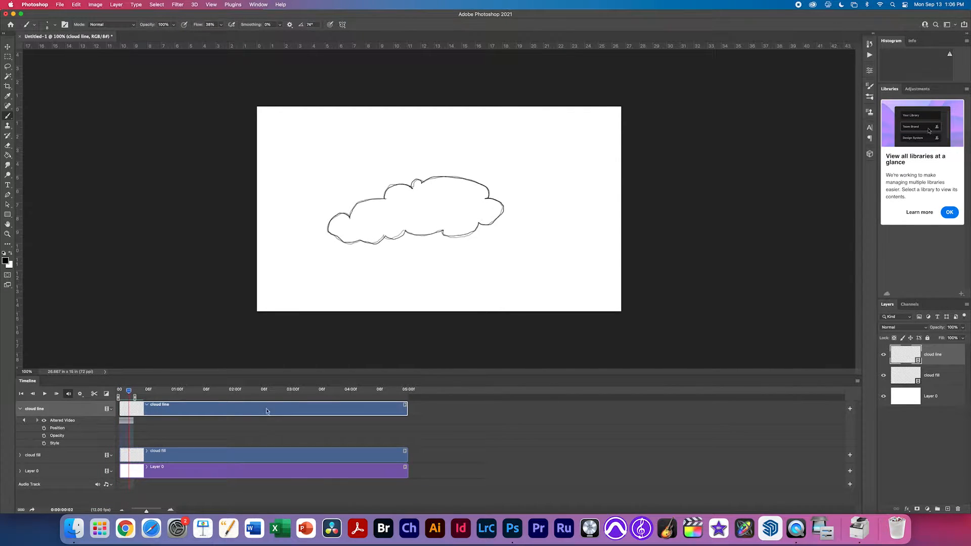
Step: Turn off onion skins and play the cloud animation from the first frame
click(857, 381)
click(869, 450)
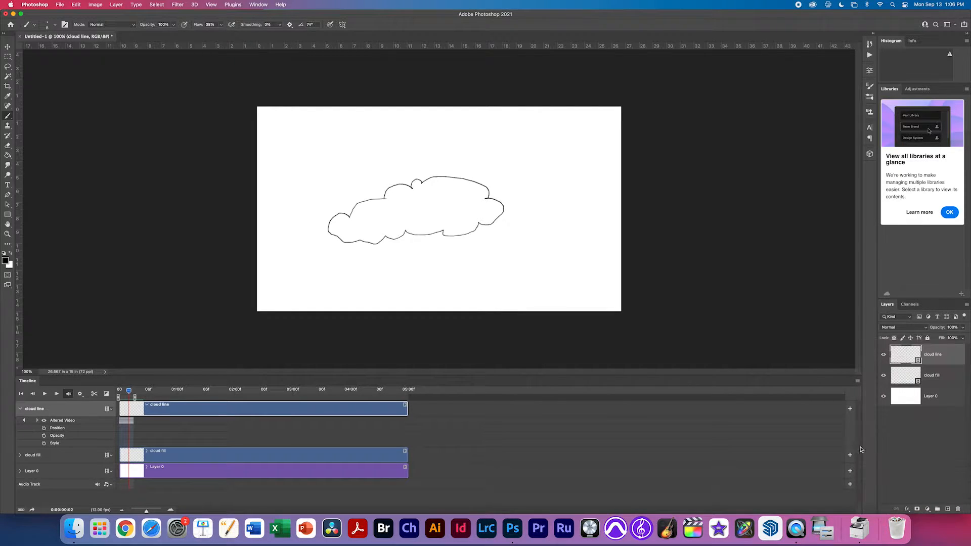
drag(129, 391, 122, 394)
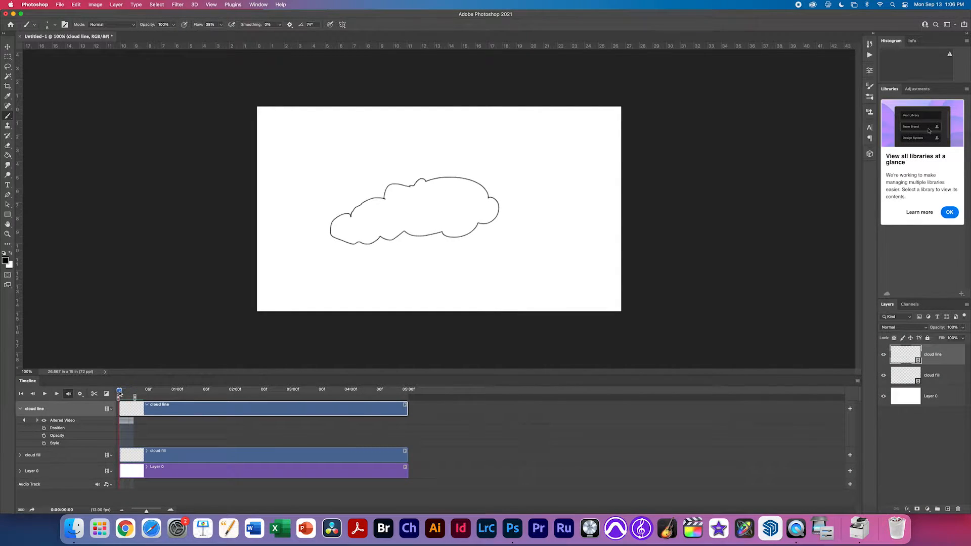
key(space)
key(space)
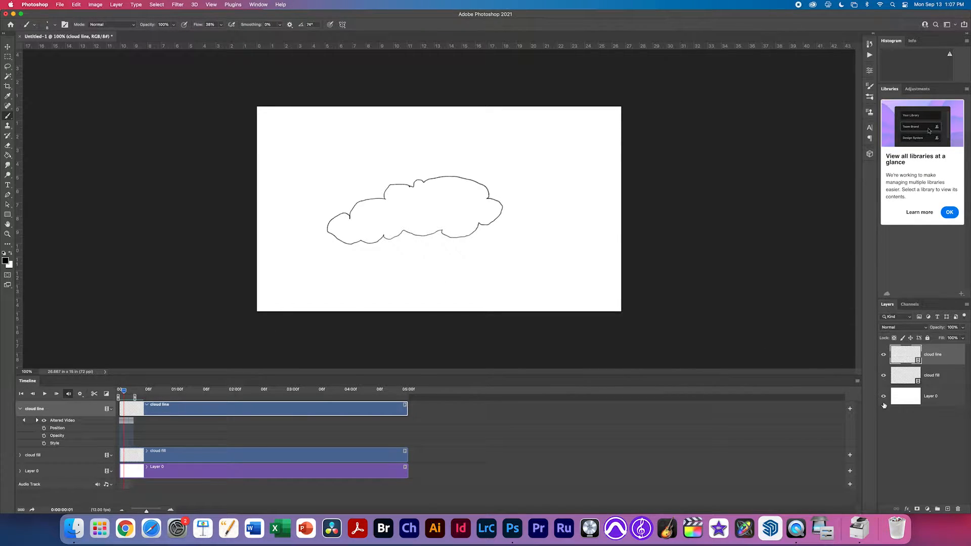
Step: Hide the white Layer 0 so the cloud outline sits on a transparent background
click(884, 397)
click(915, 402)
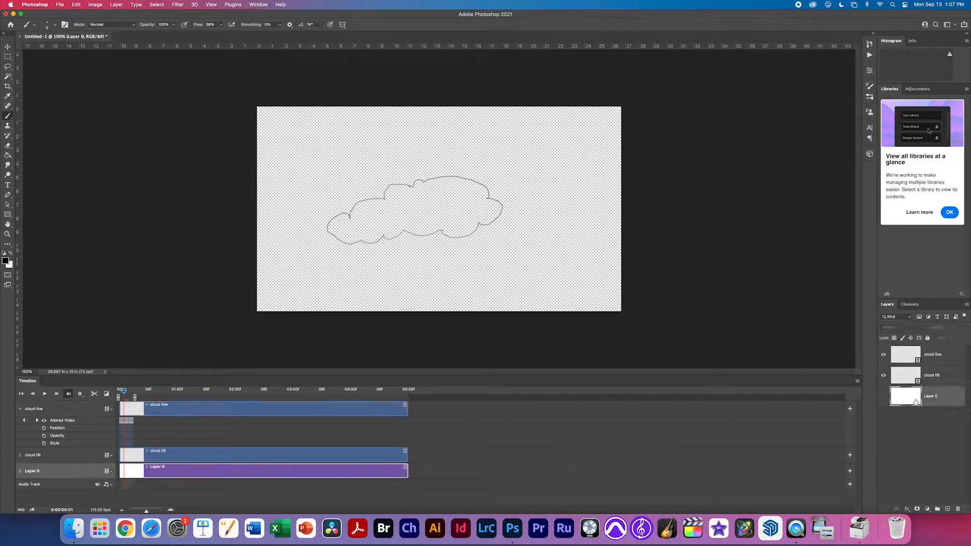
click(883, 397)
click(884, 398)
click(883, 398)
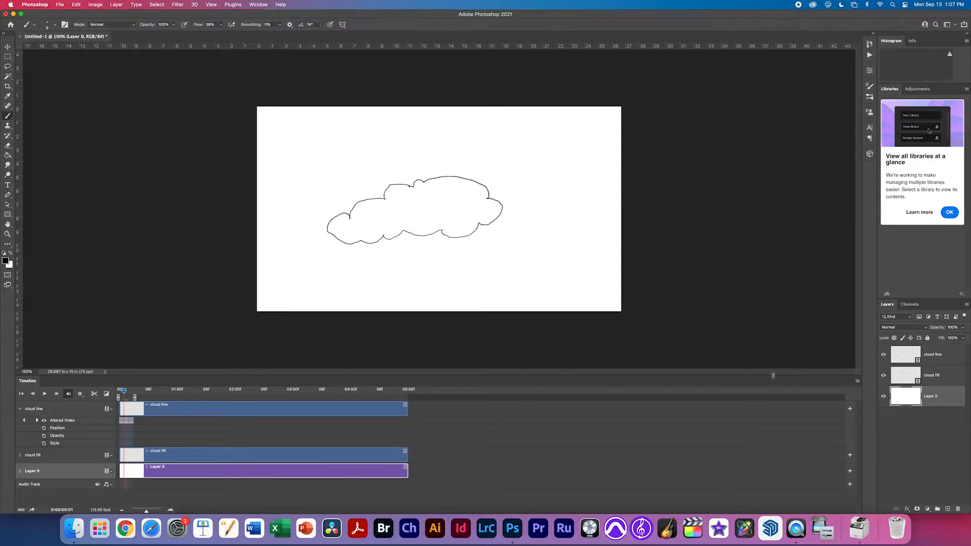
click(884, 398)
Step: On the first frame, Magic Wand the empty area outside the outline on the cloud line layer and invert the selection
drag(123, 390, 117, 393)
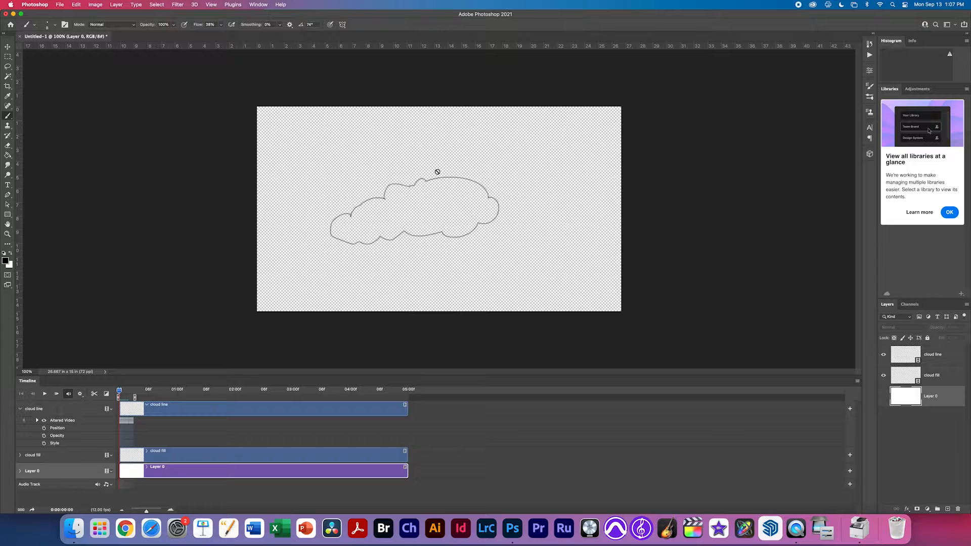
key(w)
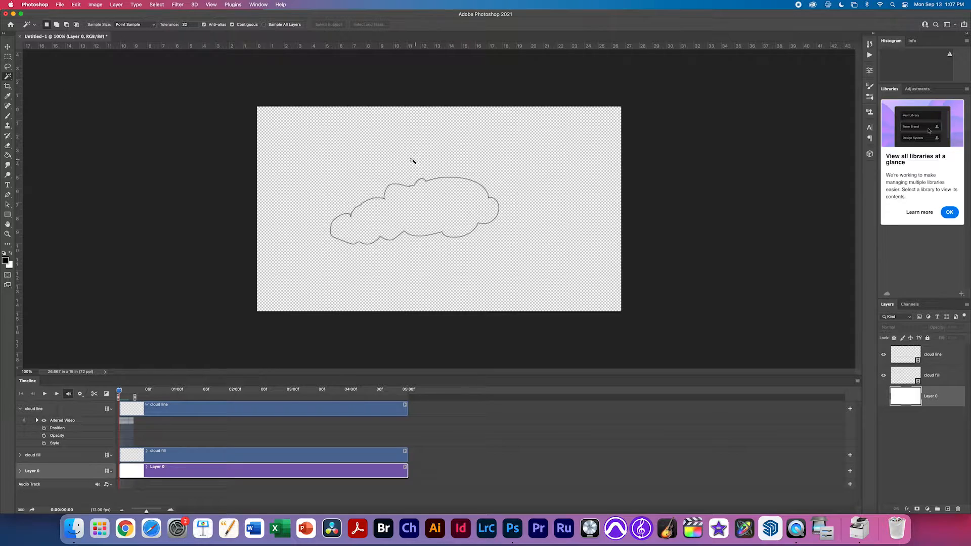
click(453, 151)
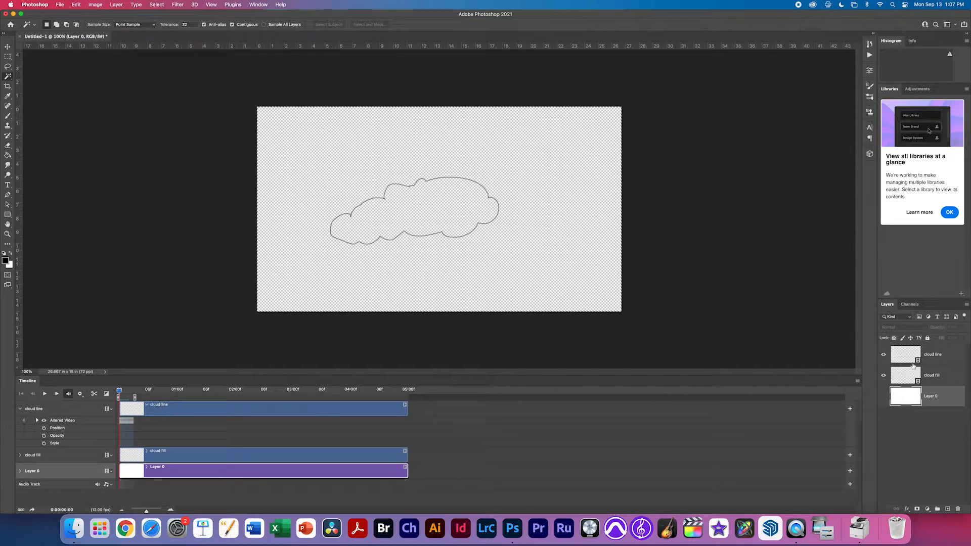
click(921, 355)
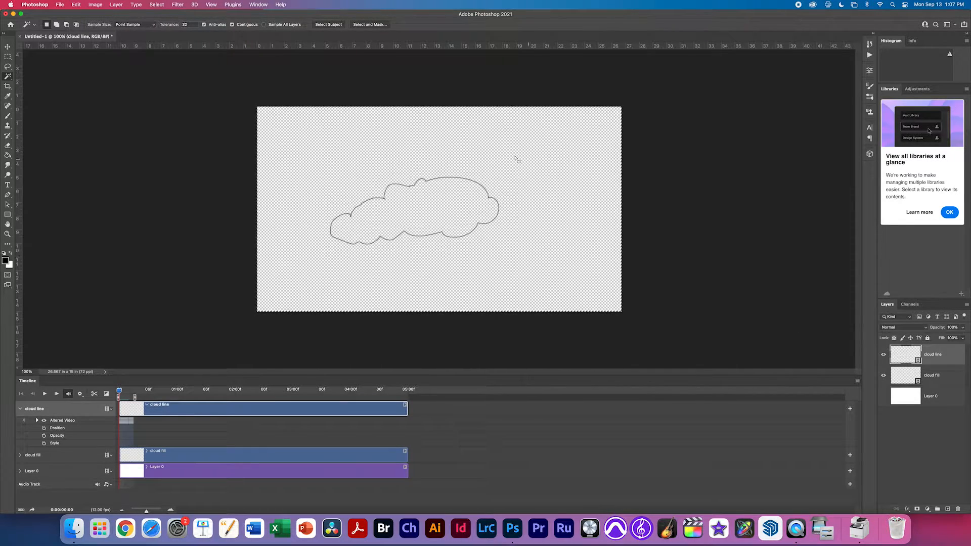
click(459, 168)
drag(353, 212, 415, 213)
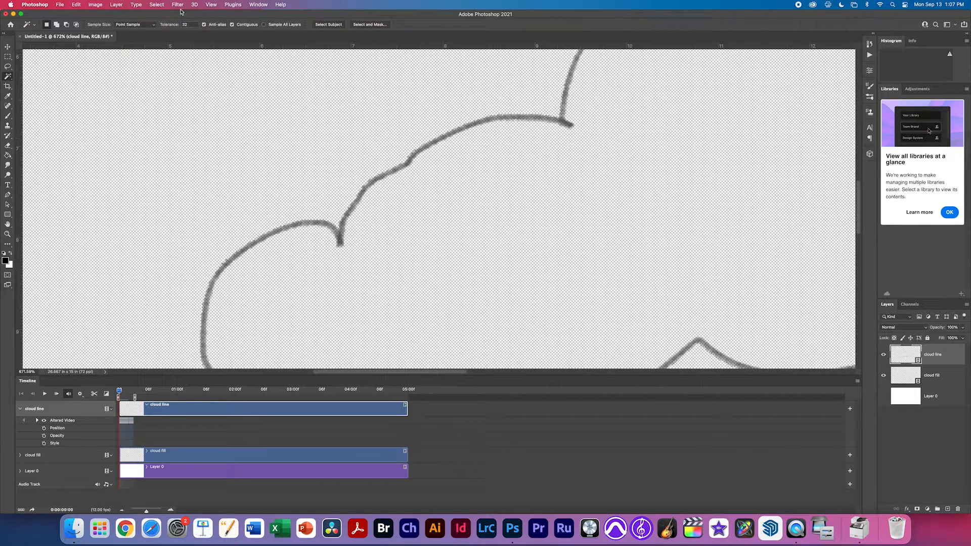
click(157, 4)
click(161, 36)
key(super+minus)
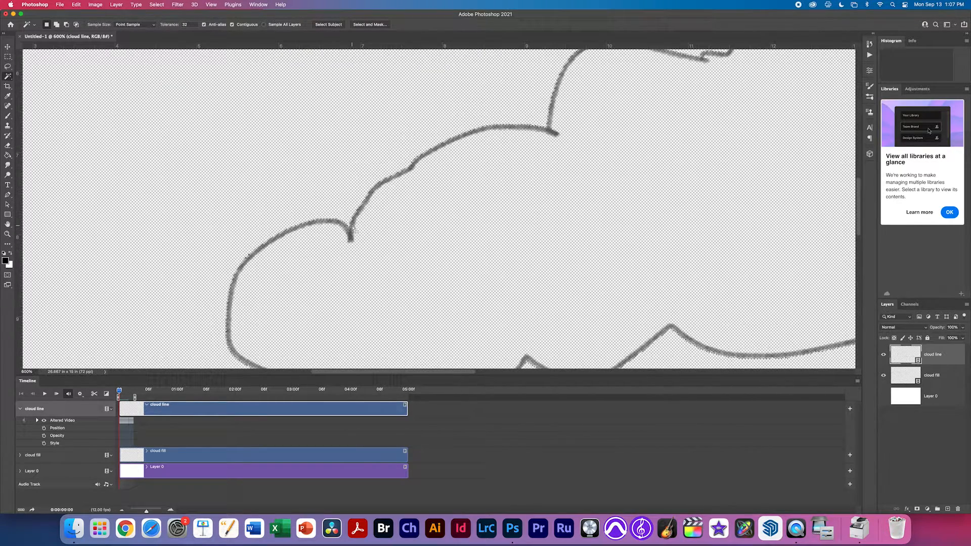
Step: Set the foreground to a light blue-grey with hue 215° and fill the selected cloud on the cloud fill layer with the Paint Bucket
click(903, 379)
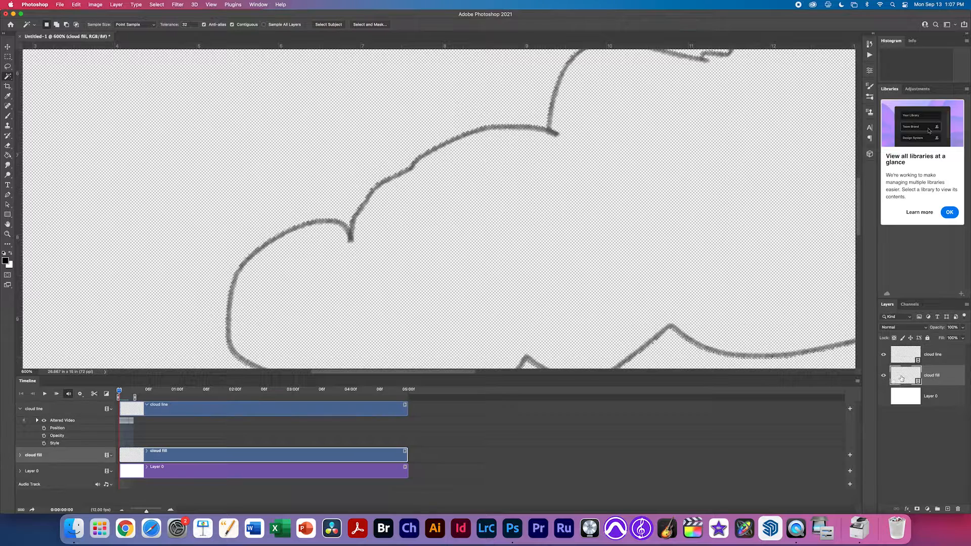
key(super+0)
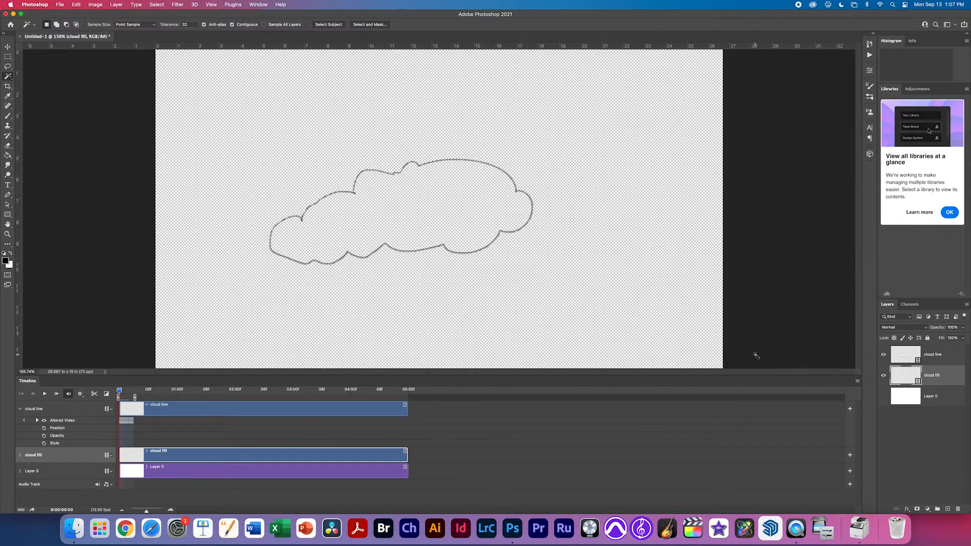
click(8, 156)
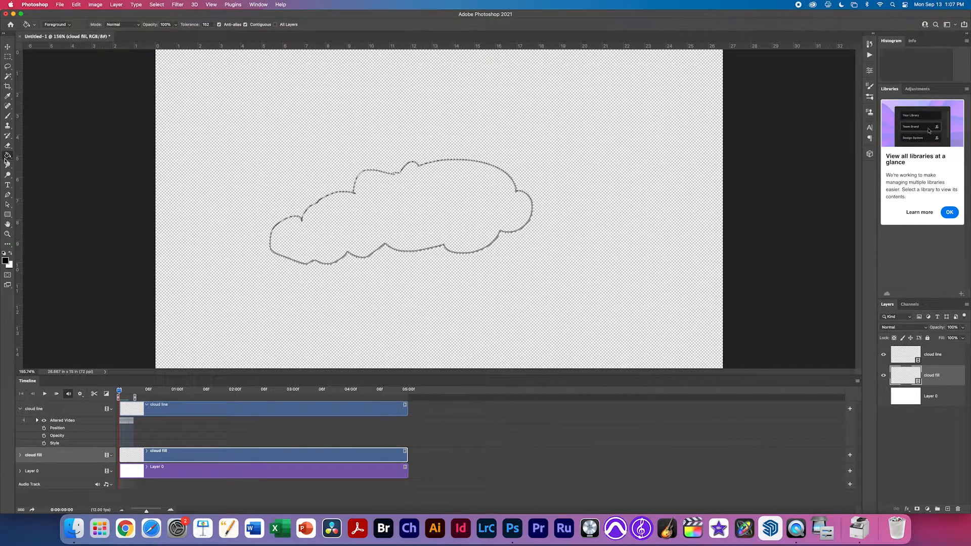
click(31, 162)
click(6, 260)
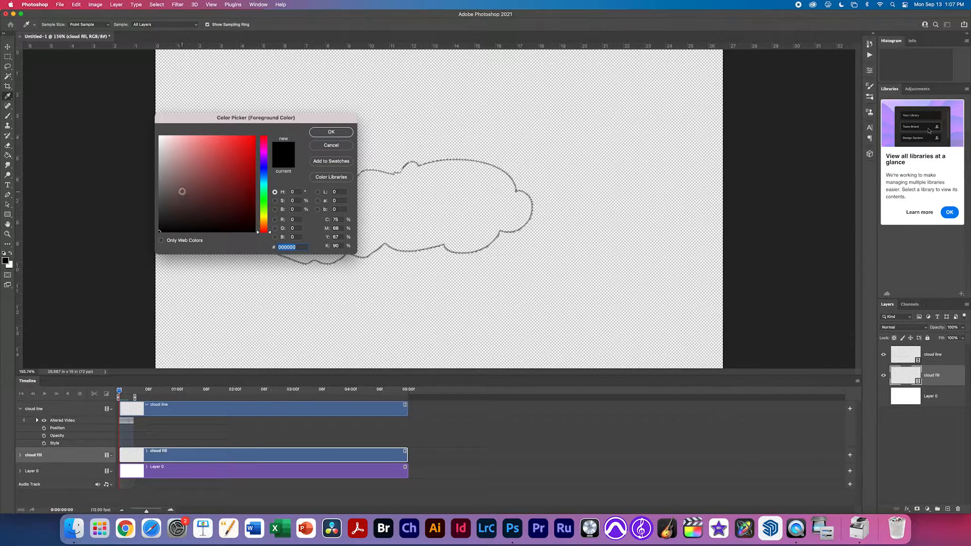
drag(174, 183, 159, 151)
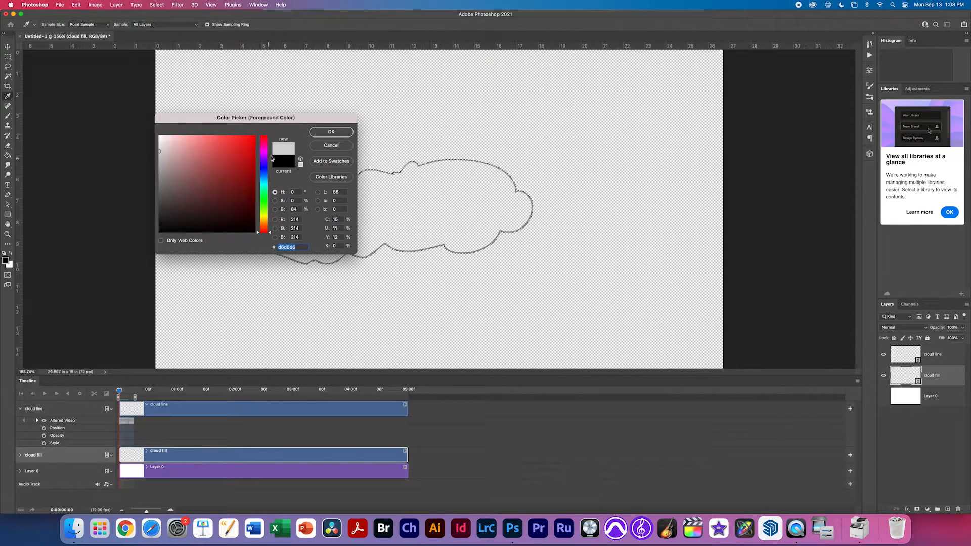
drag(267, 200, 265, 176)
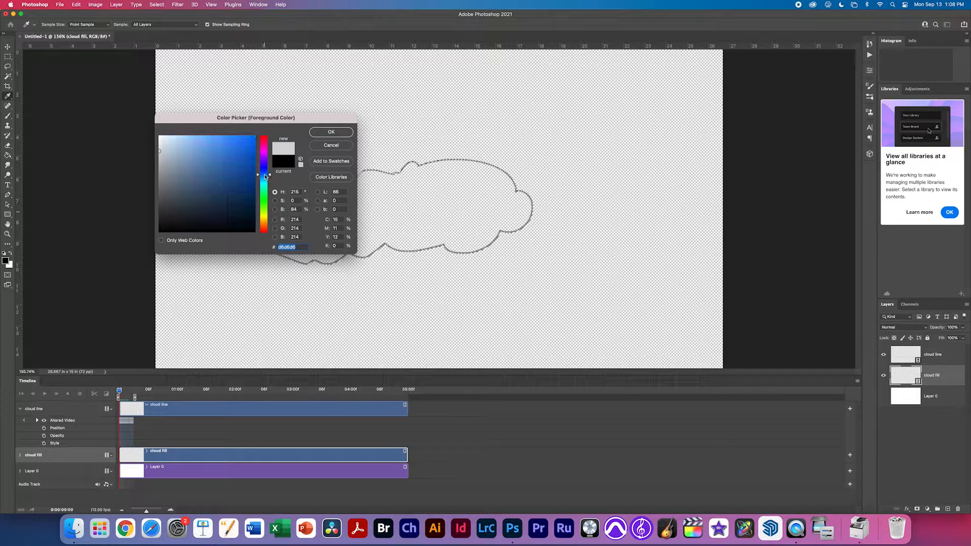
click(165, 152)
click(332, 132)
key(g)
click(404, 216)
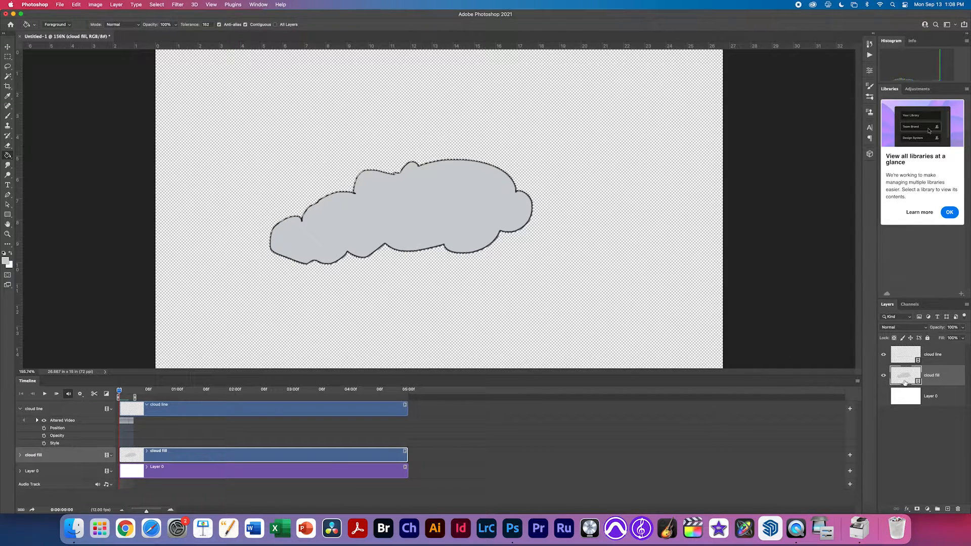
Step: Clear the selection and toggle the cloud fill and cloud line layers' visibility to check the fill separately from the outline
click(884, 375)
click(883, 375)
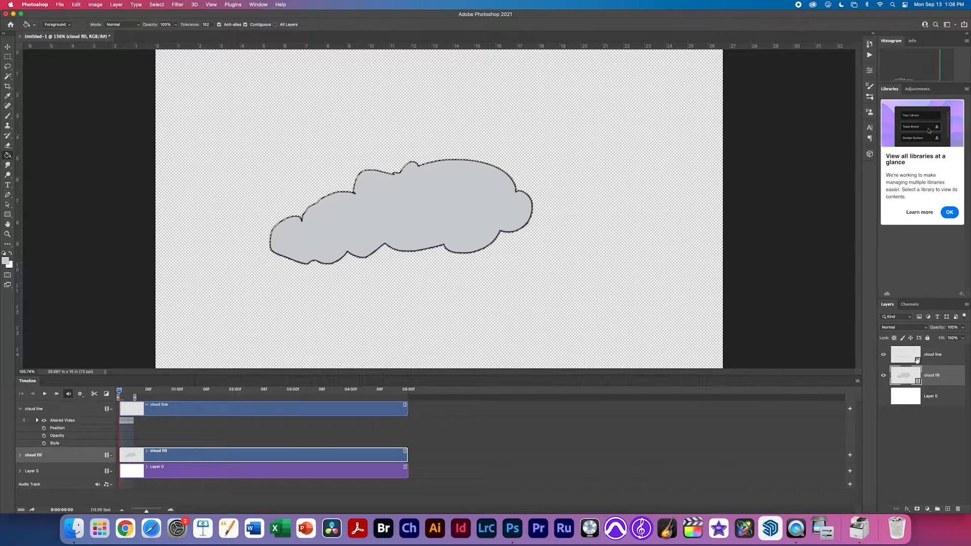
click(883, 355)
key(super+d)
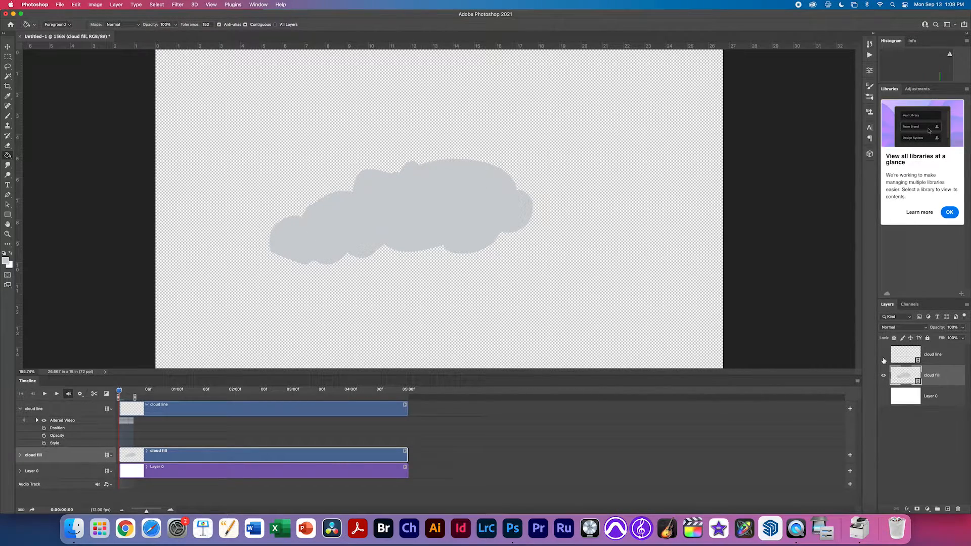
click(884, 356)
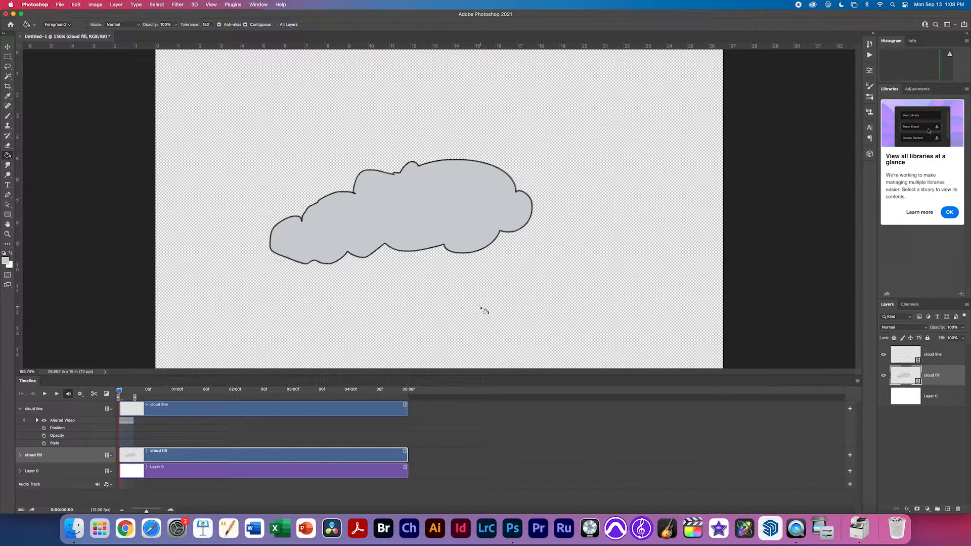
Step: Advance to the second frame, select the area outside its outline on the cloud line layer, and invert the selection
key(Right)
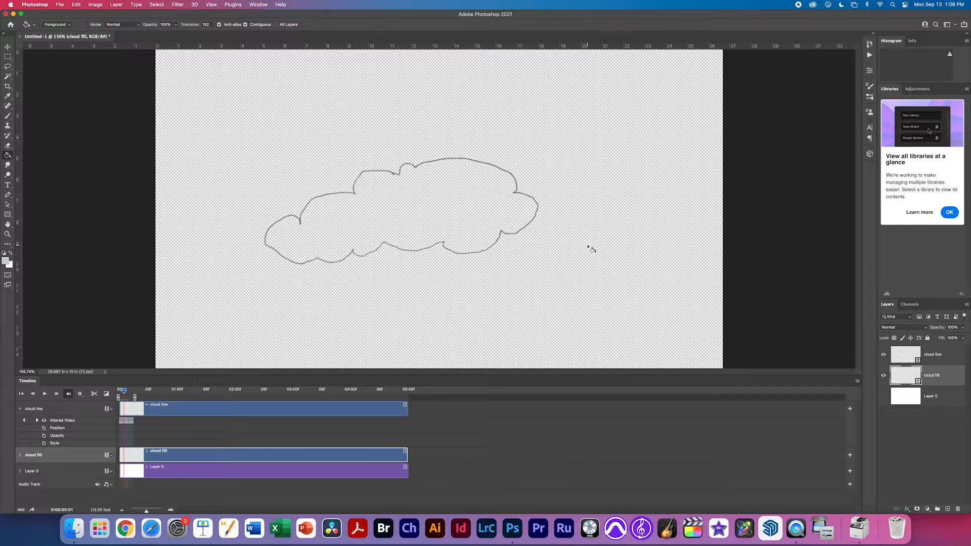
key(w)
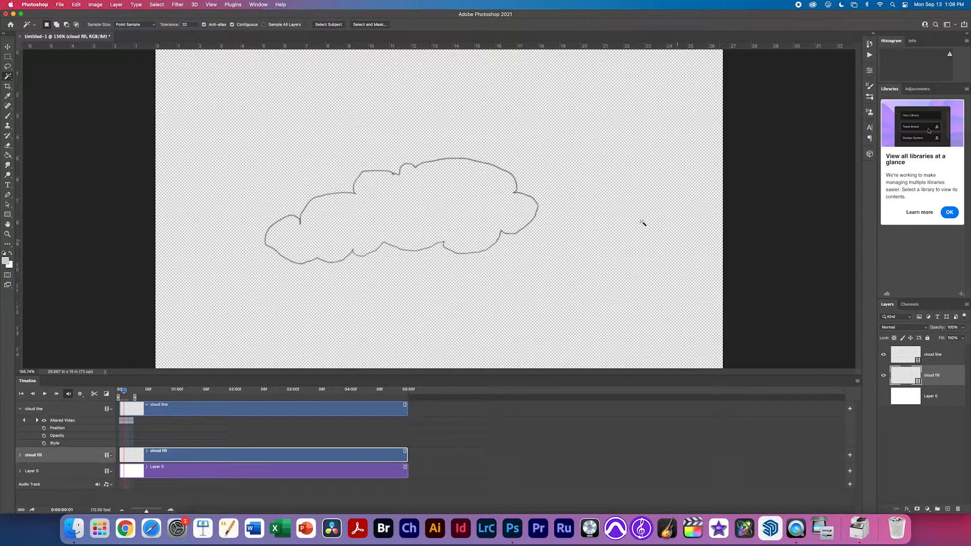
click(898, 357)
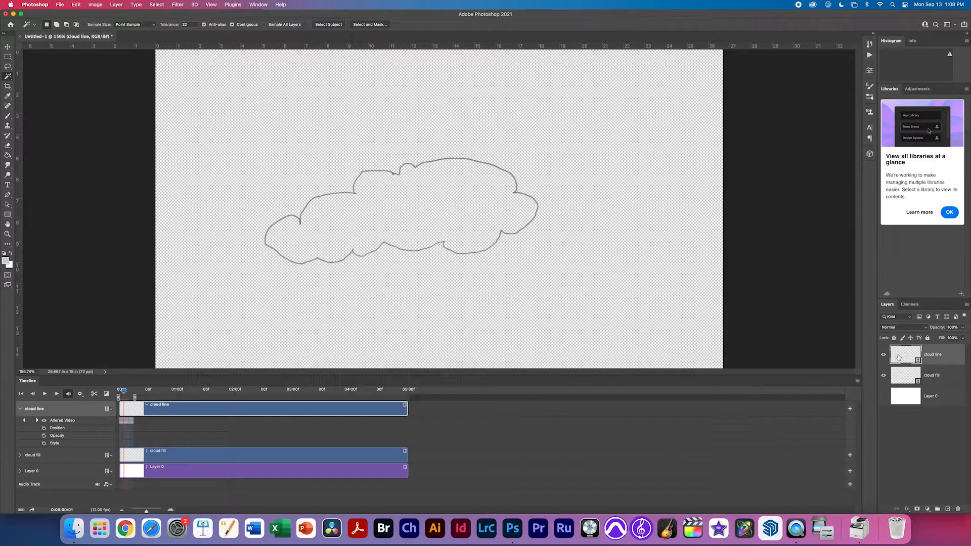
click(410, 112)
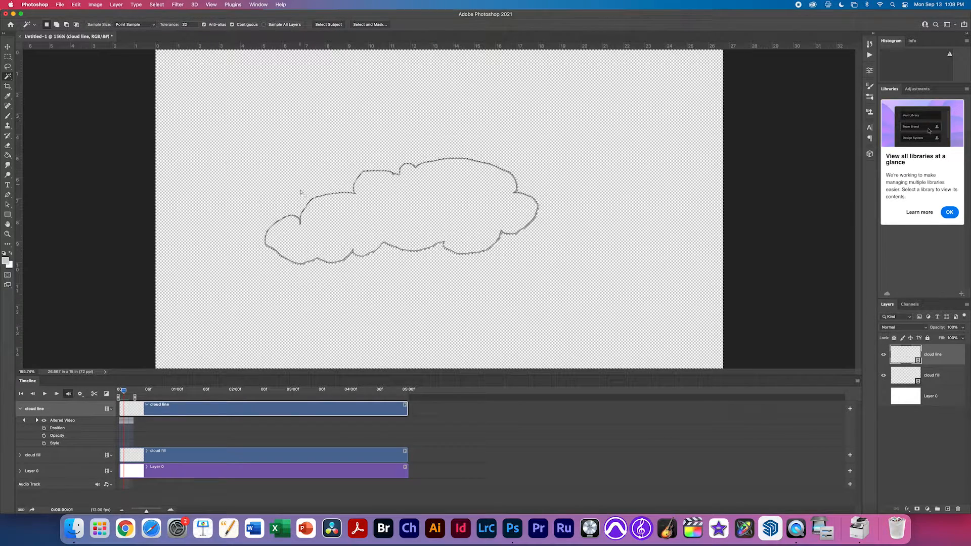
click(156, 4)
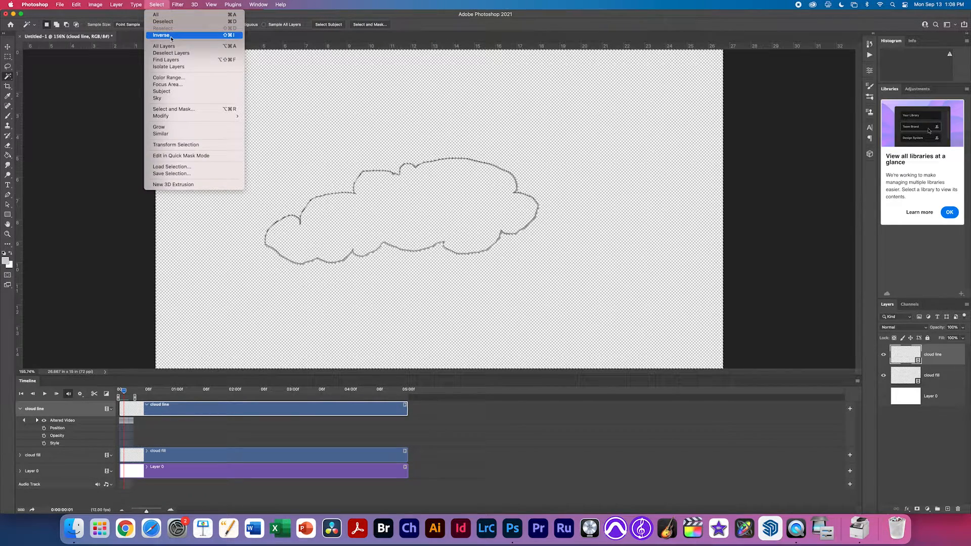
click(171, 36)
Step: Fill the second frame's cloud selection on the cloud fill layer with the same light blue-grey using the Paint Bucket
click(899, 380)
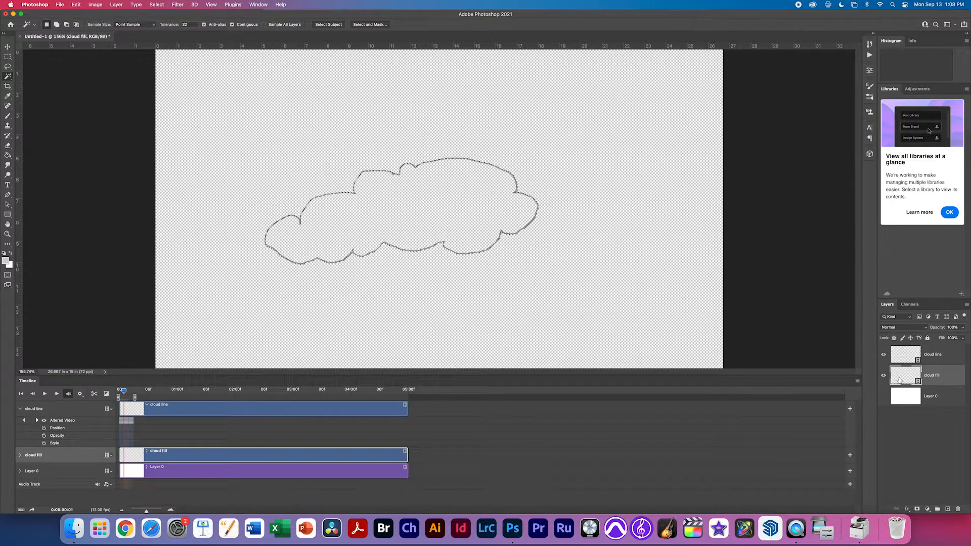
key(g)
click(417, 233)
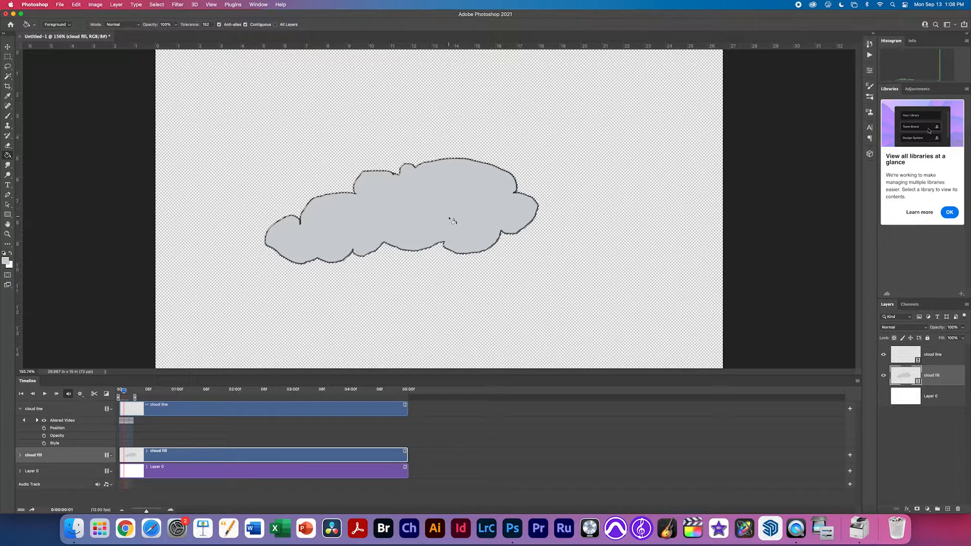
Step: Go to the third frame, select the area outside its outline on the cloud line layer, and invert the selection
key(Down)
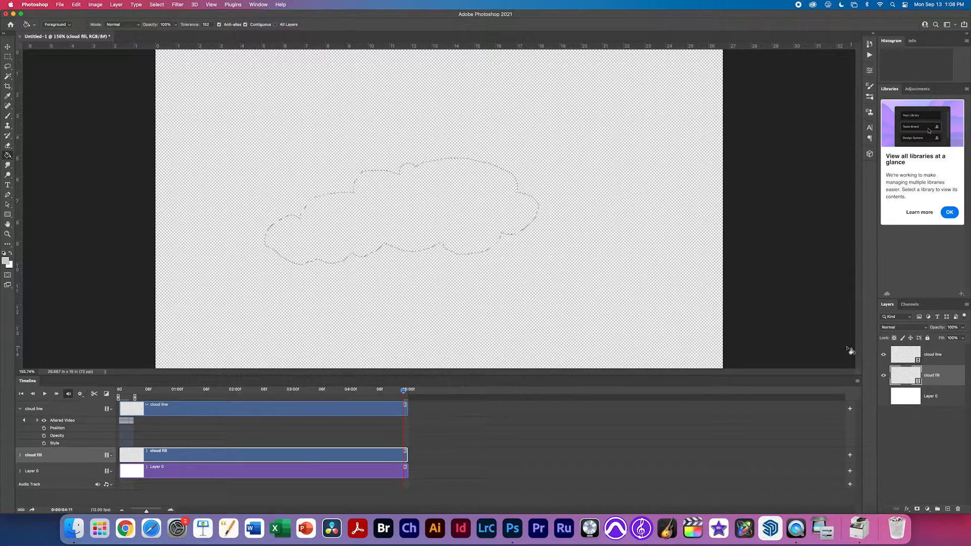
key(Up)
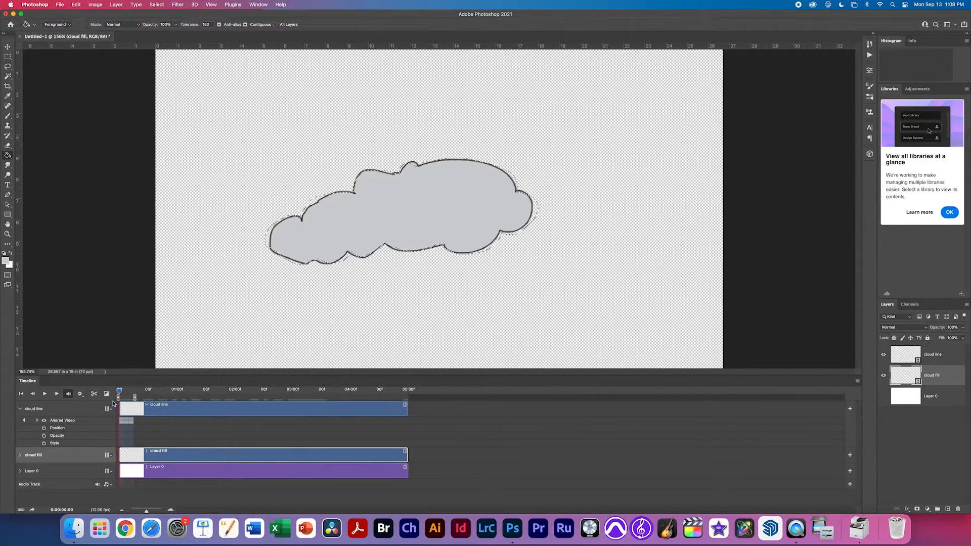
key(Right)
key(Right)
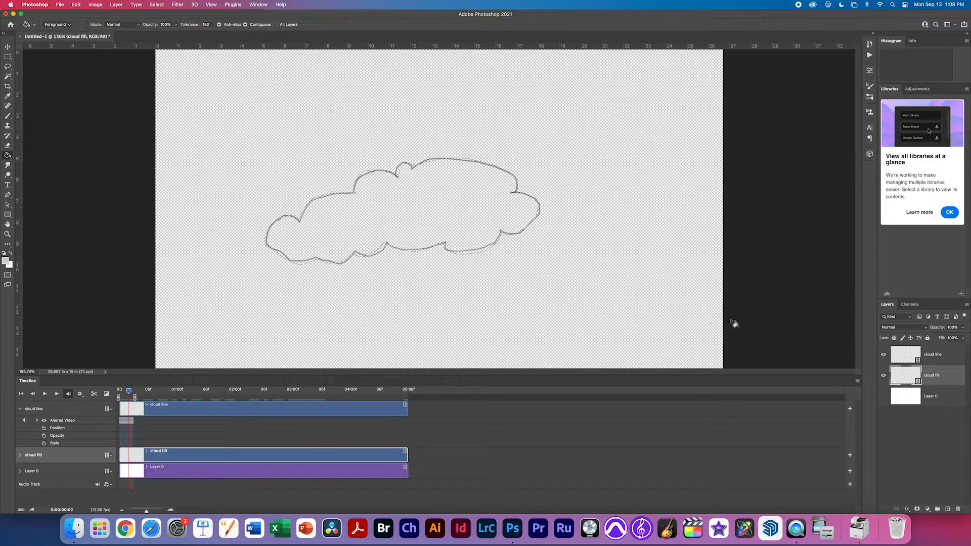
click(919, 356)
key(w)
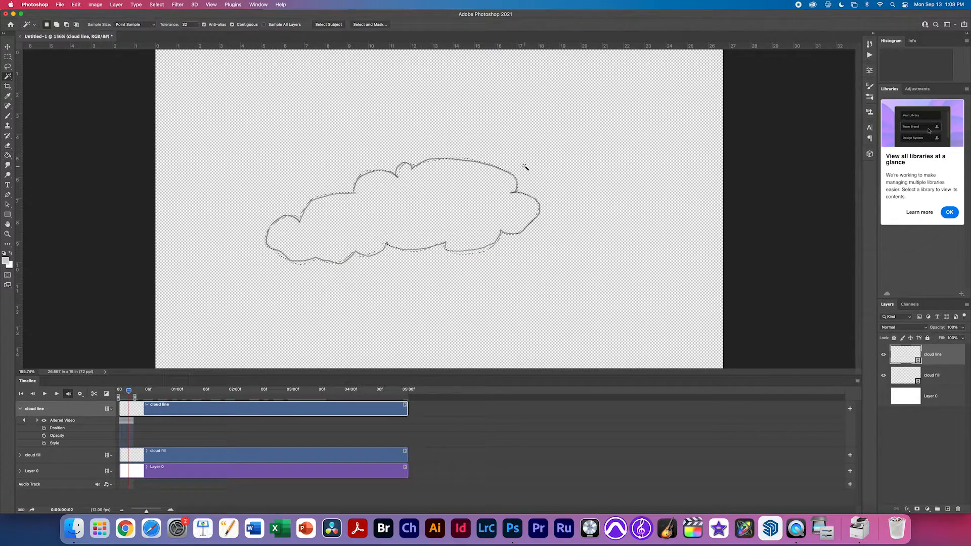
click(537, 165)
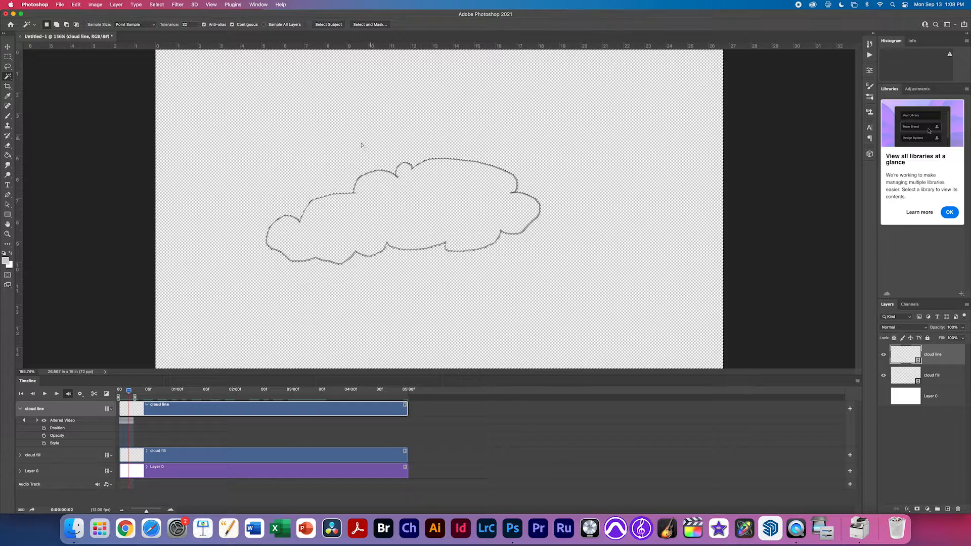
click(157, 5)
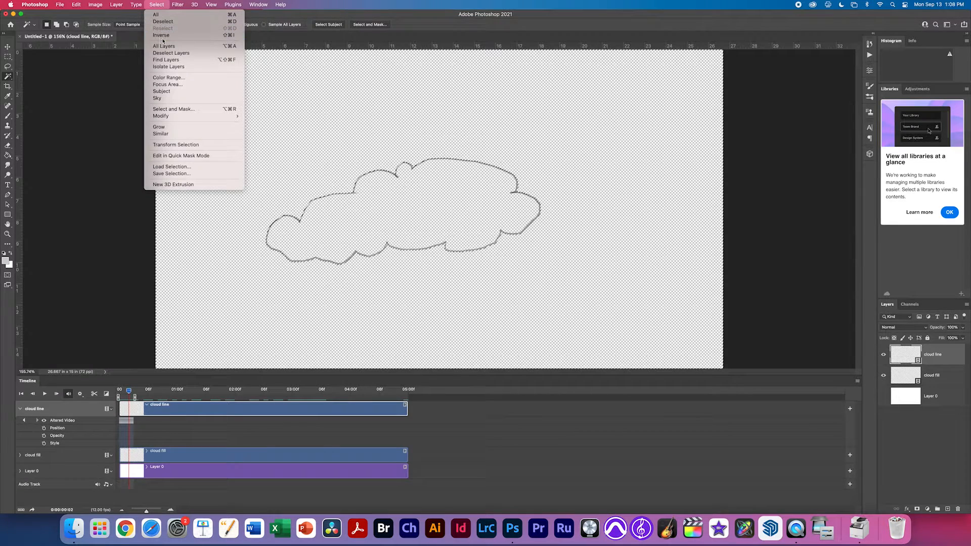
click(161, 34)
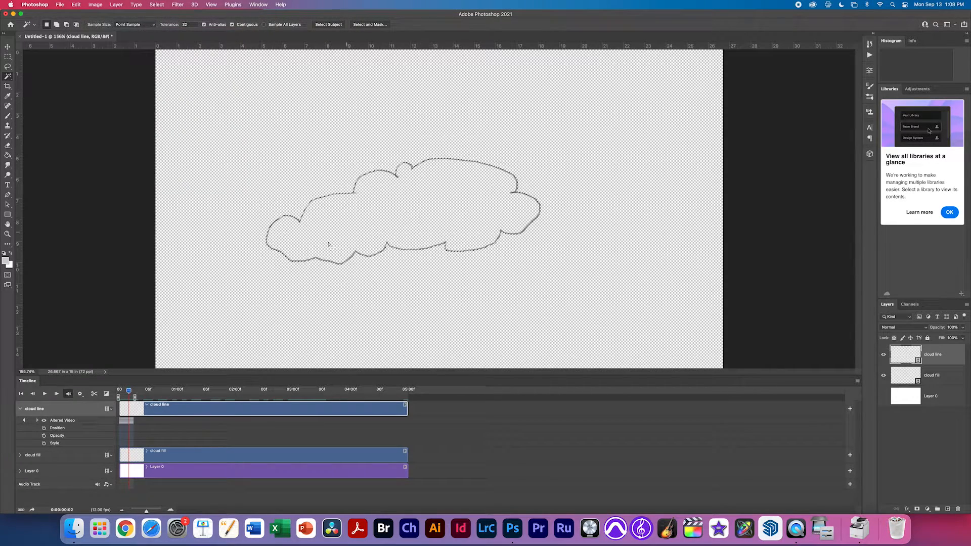
Step: Fill the third frame's cloud selection on the cloud fill layer with the same light blue-grey and preview the looping animation
click(905, 377)
key(g)
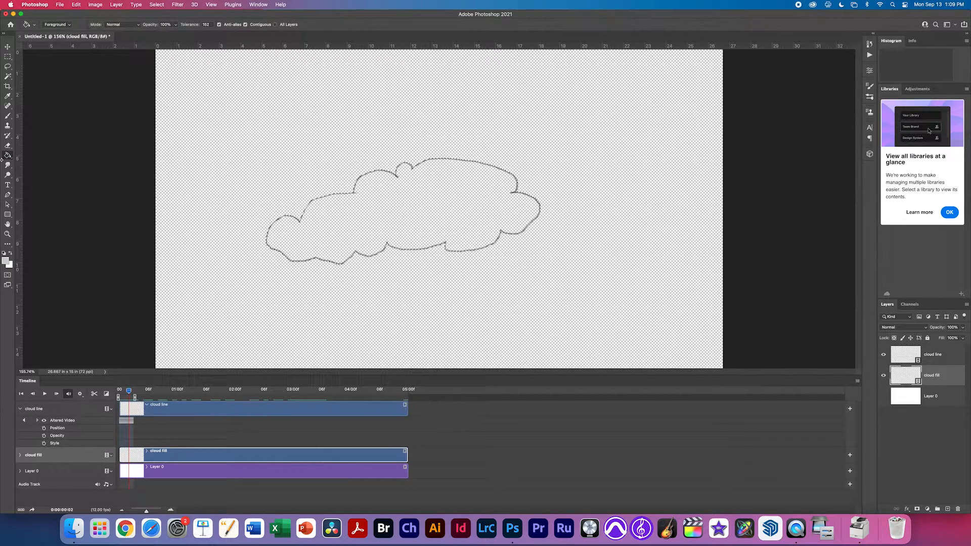
click(390, 210)
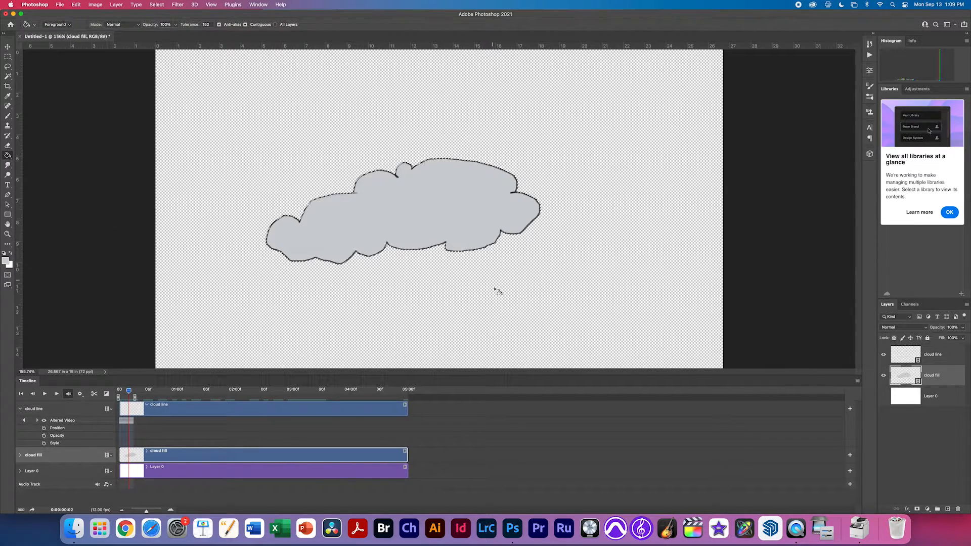
key(space)
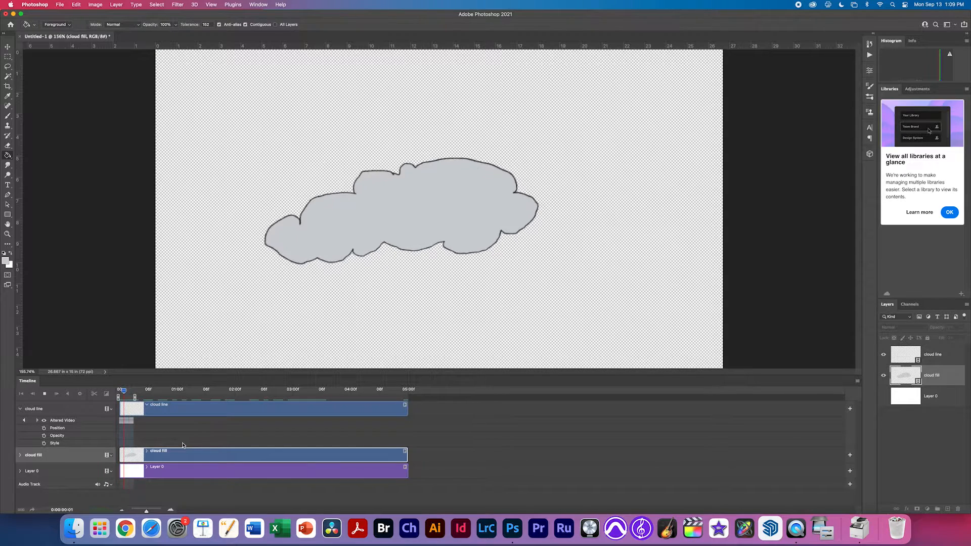
key(space)
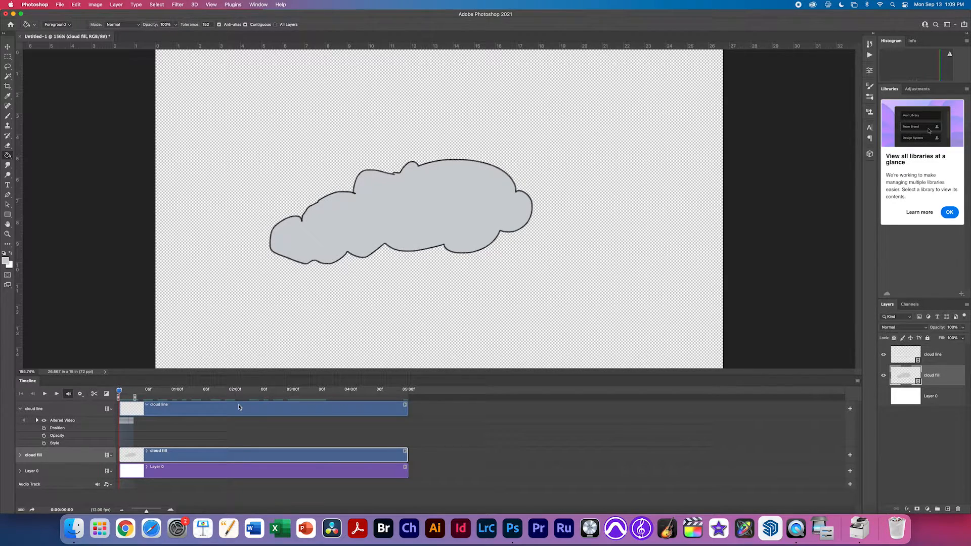
click(60, 4)
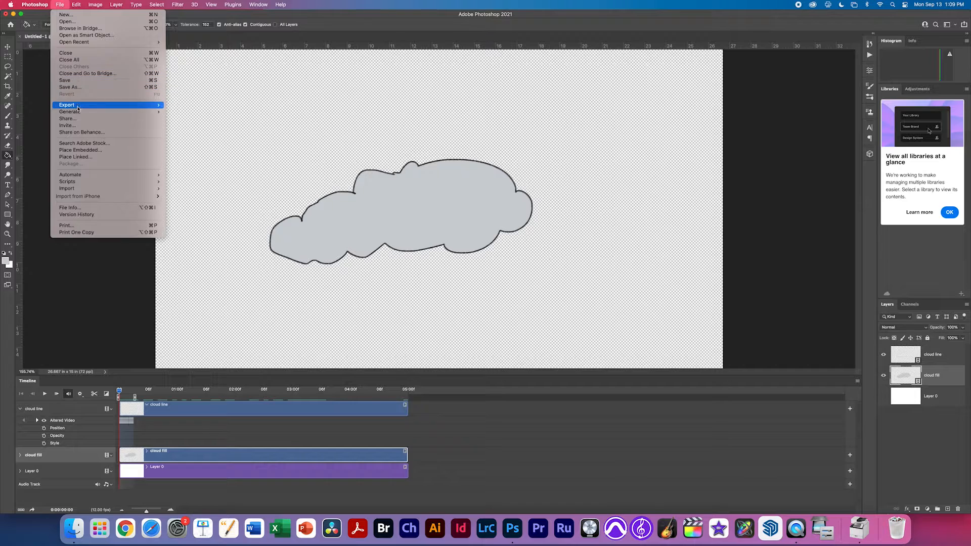
click(90, 84)
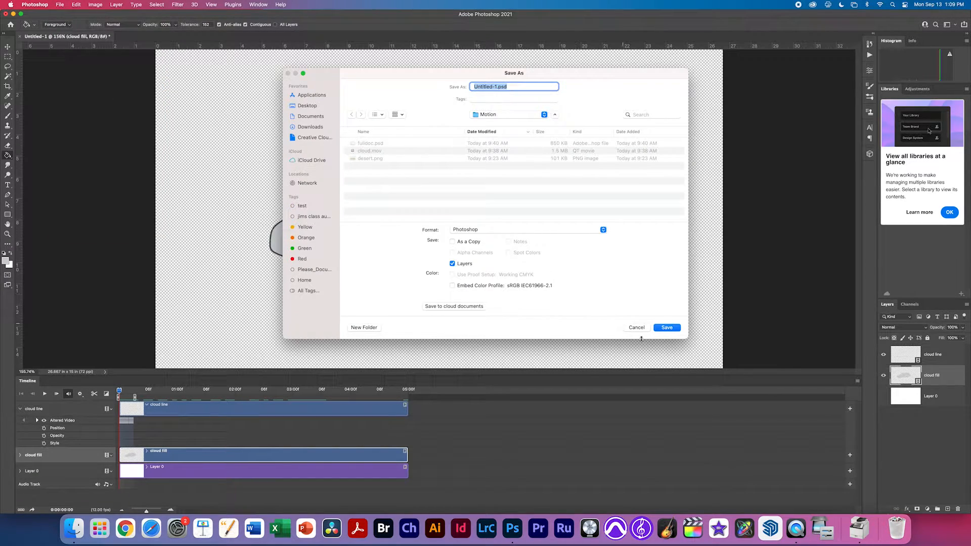
click(636, 328)
key(v)
Step: Save the document to the Desktop as testcloud-1.psd in Photoshop format with Maximize Compatibility on
click(60, 5)
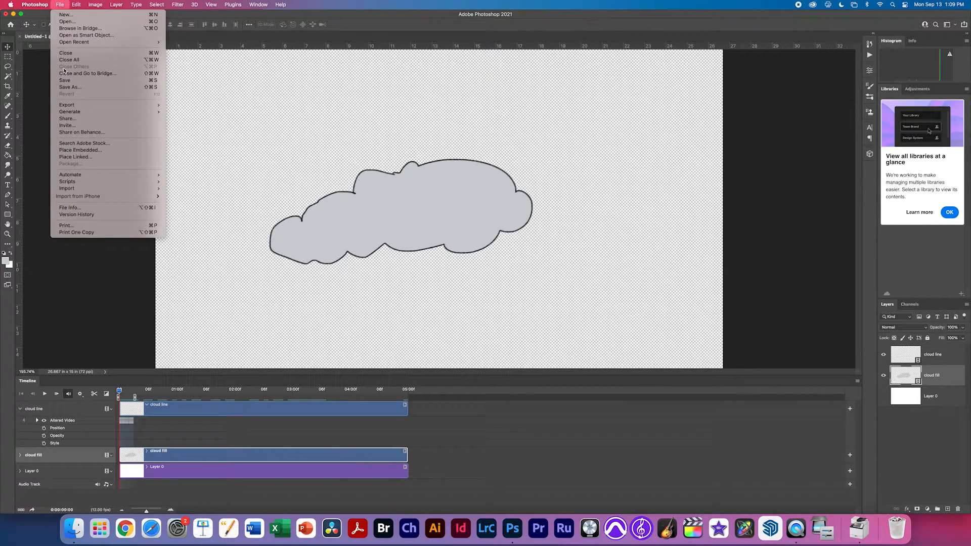
click(83, 86)
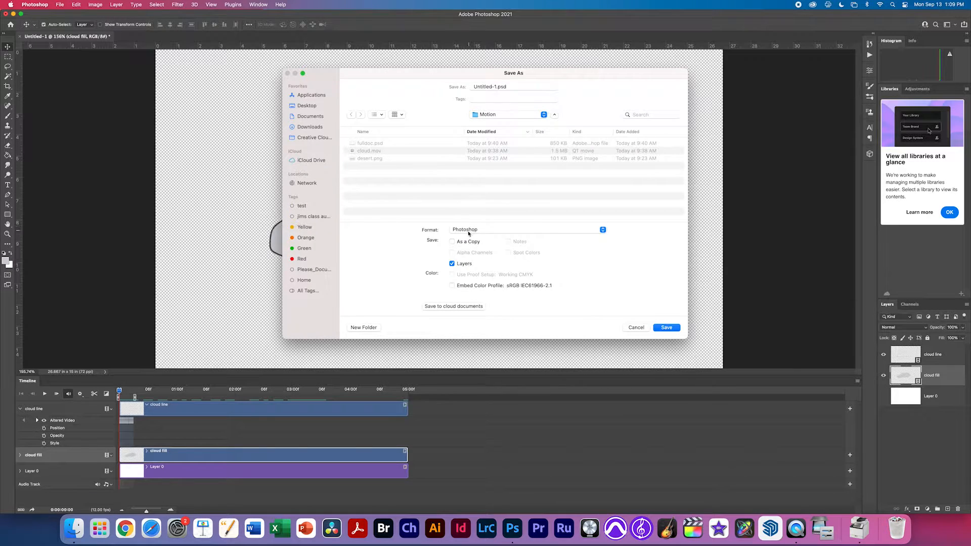
key(super+shift+d)
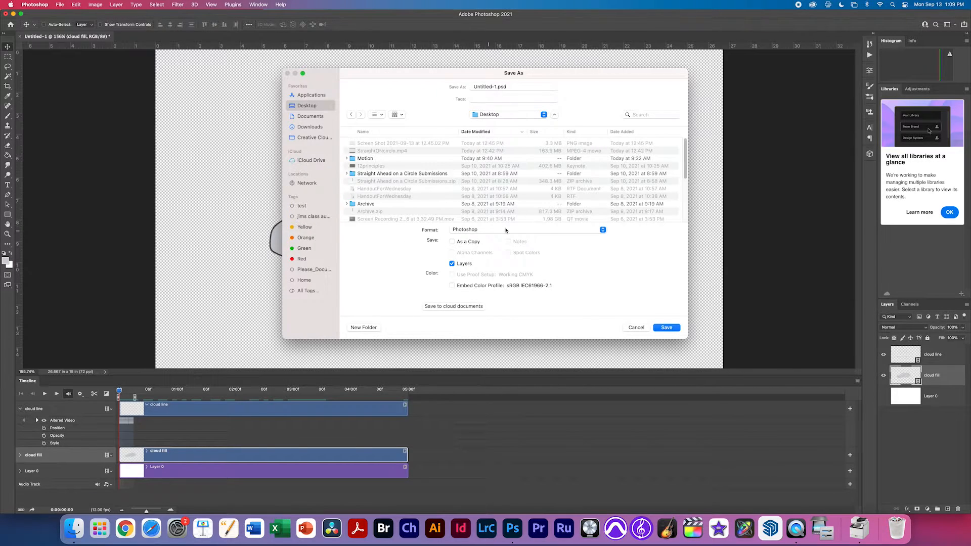
double_click(483, 86)
text(testc)
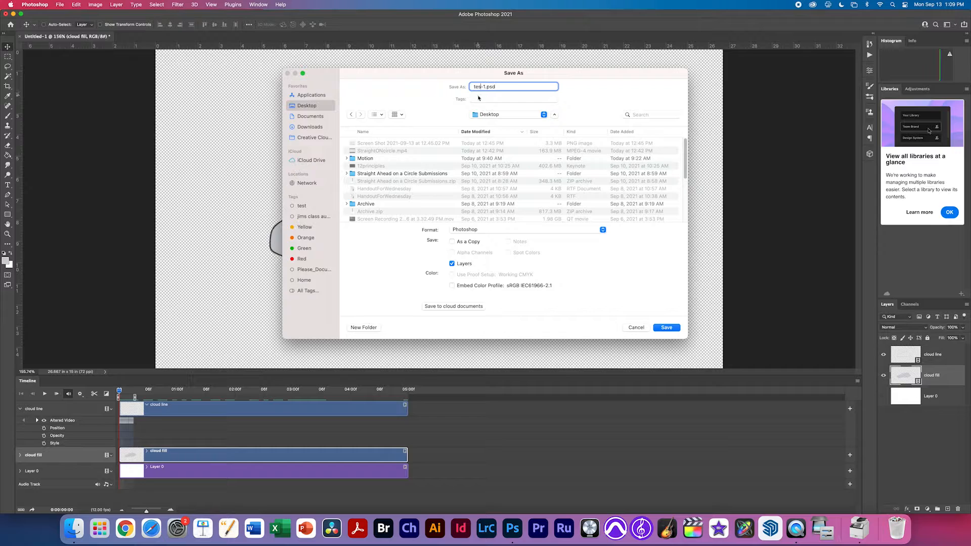
text(loud)
key(Return)
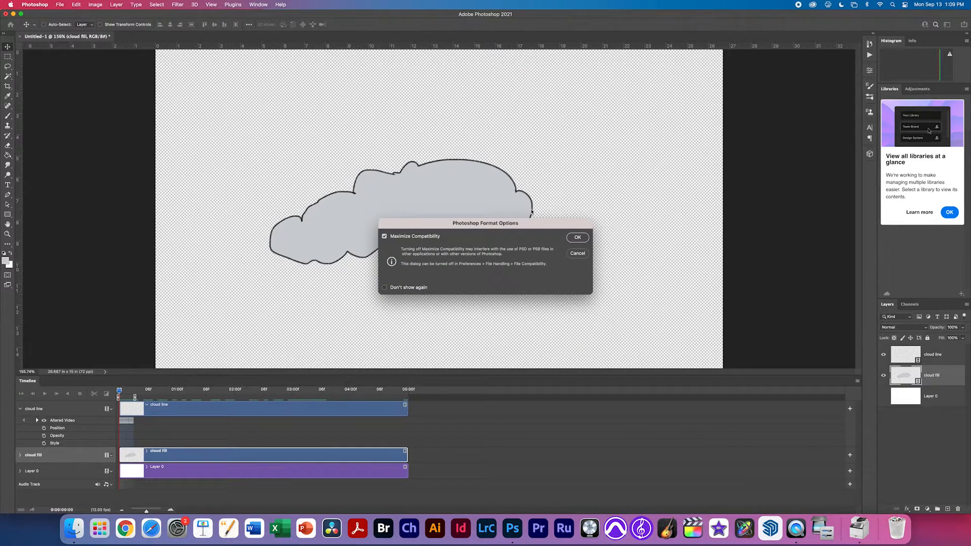
click(577, 238)
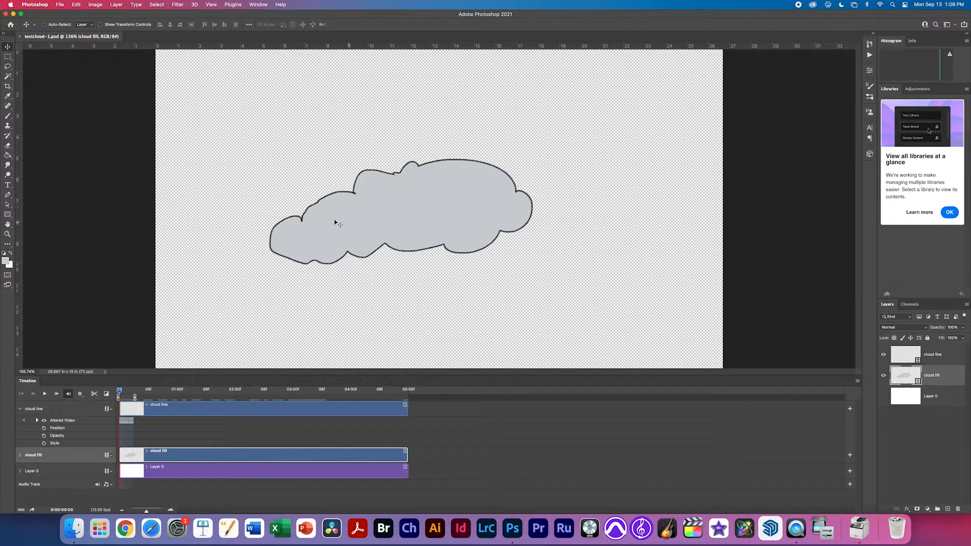
Step: Set up a video render as QuickTime with the Animation High Quality preset and a Straight - Unmatted alpha channel
click(59, 5)
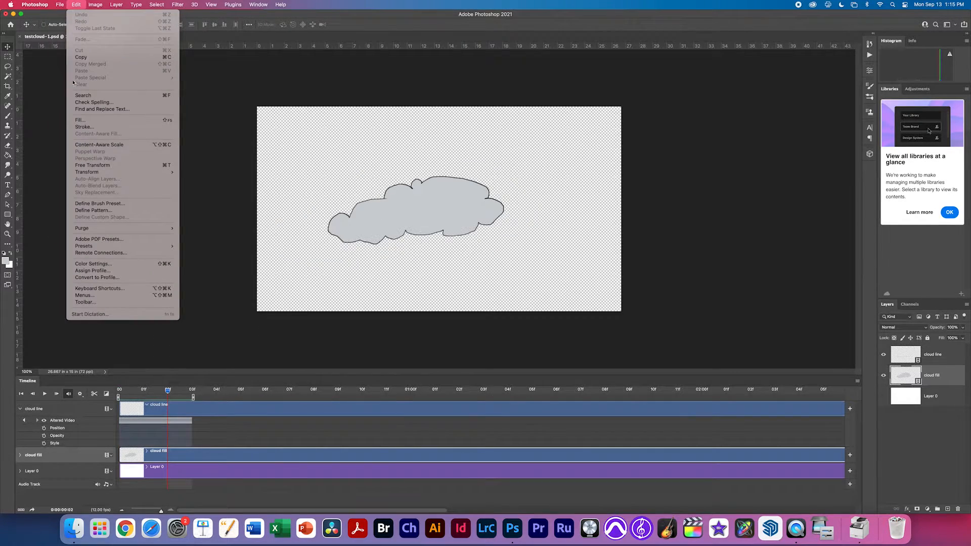
mouse_move(75, 104)
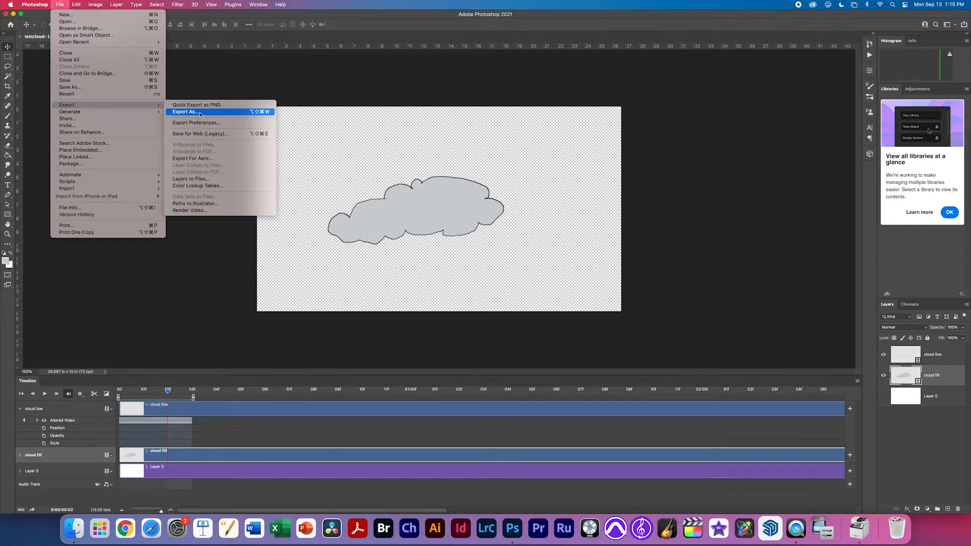
click(199, 211)
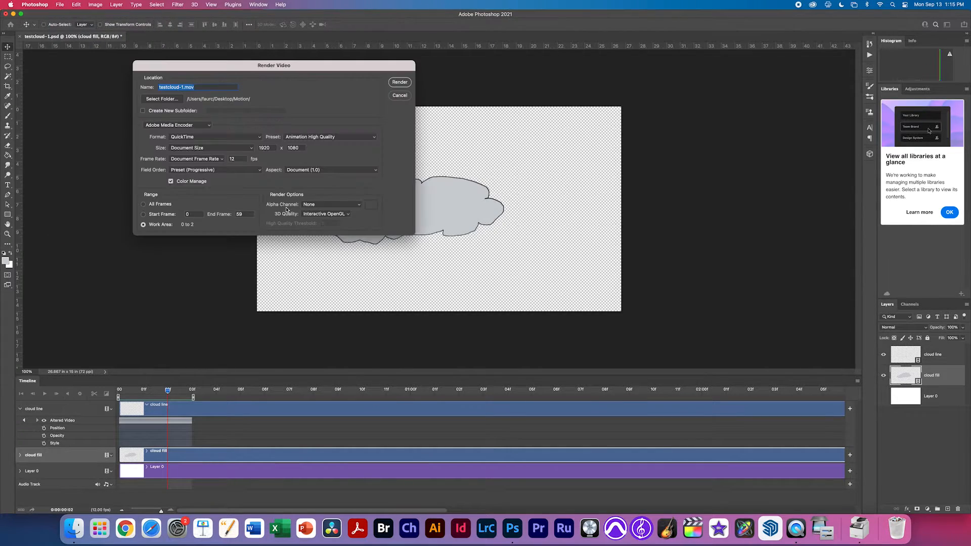
click(233, 138)
click(234, 137)
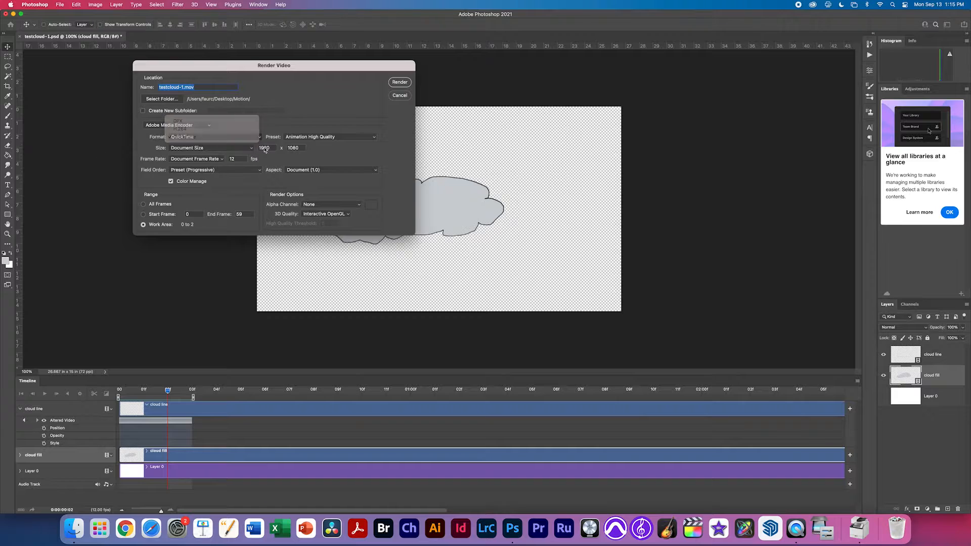
click(322, 137)
click(372, 136)
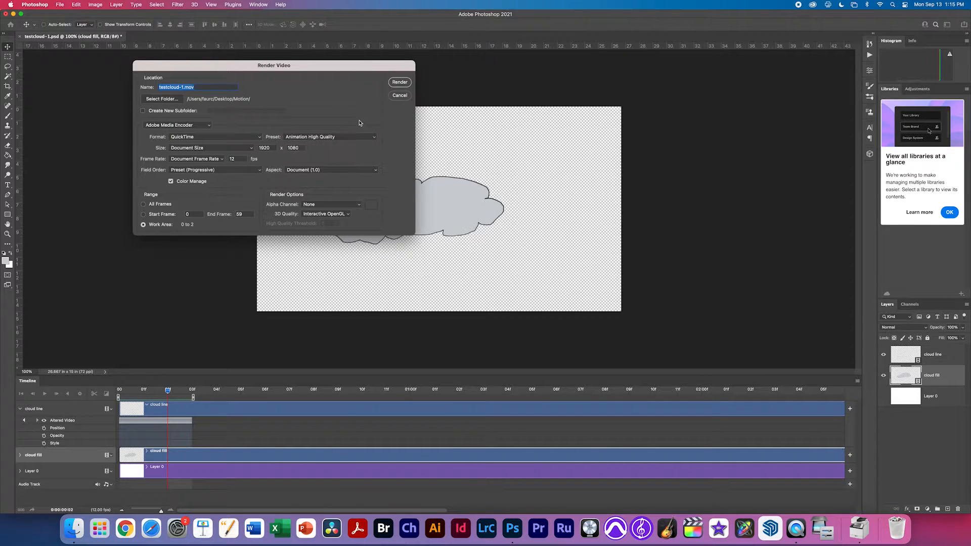
click(334, 207)
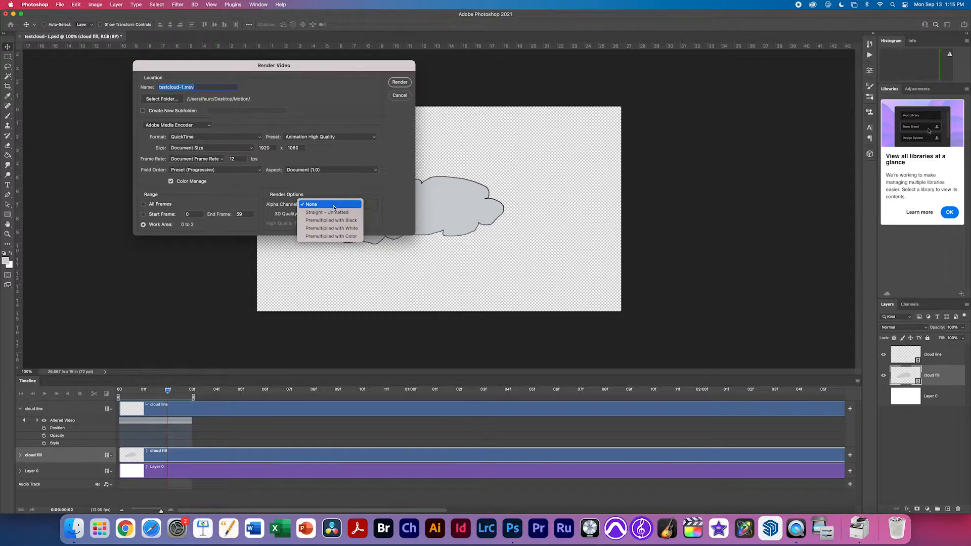
click(319, 215)
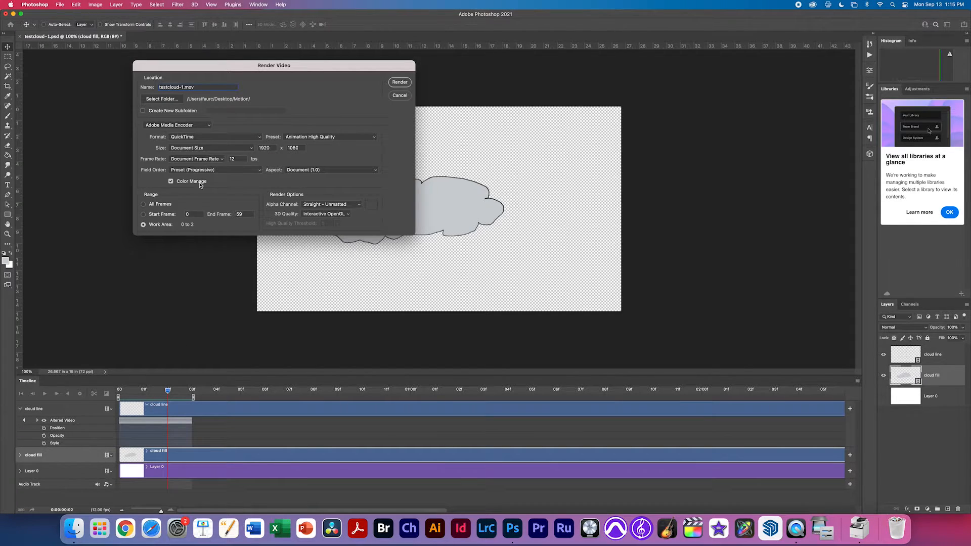
Step: Choose the Motion folder as the render location, name the video graycloud.mov, and render it
click(174, 104)
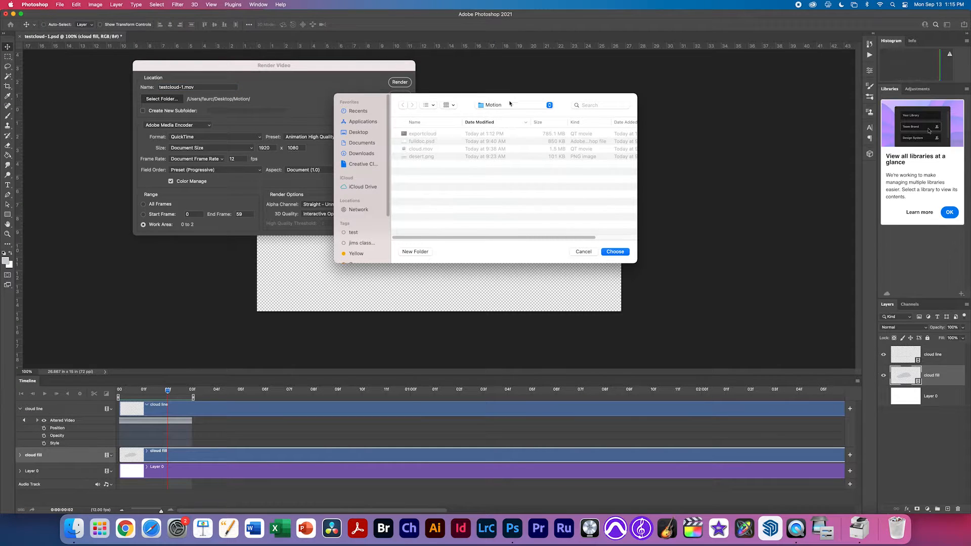
click(617, 252)
click(187, 88)
double_click(184, 88)
text(g)
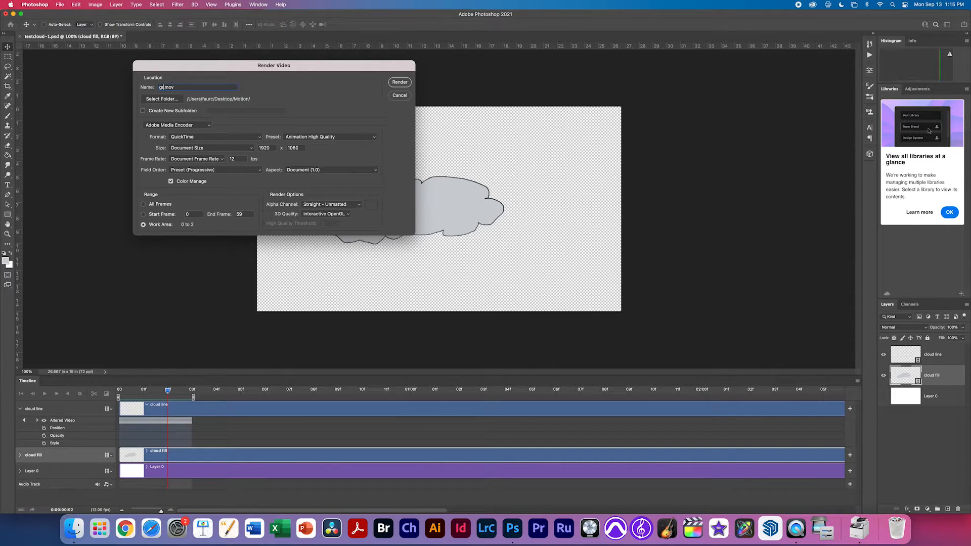
text(raycloud)
key(Return)
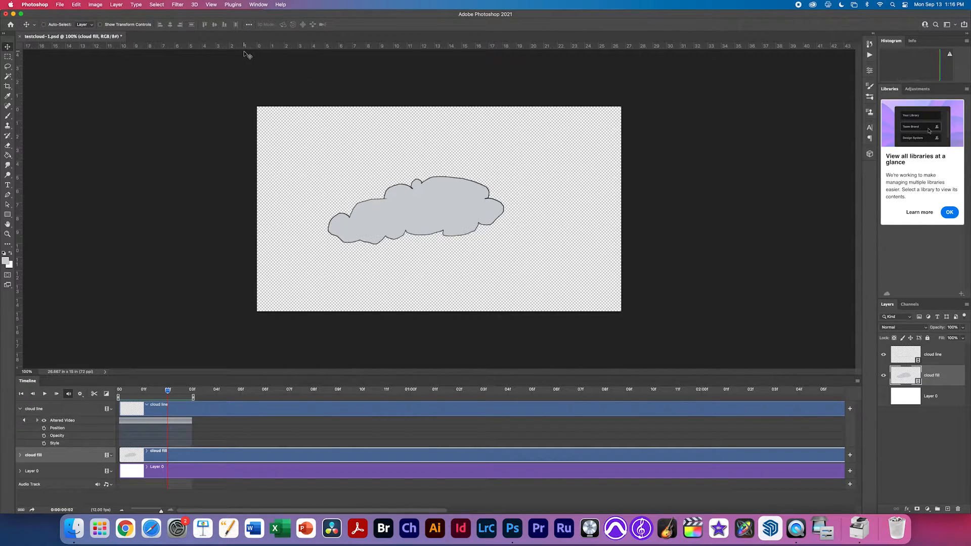
Step: Switch to Finder, open the Motion folder on the Desktop, and preview graycloud.mov
key(super+q)
click(494, 181)
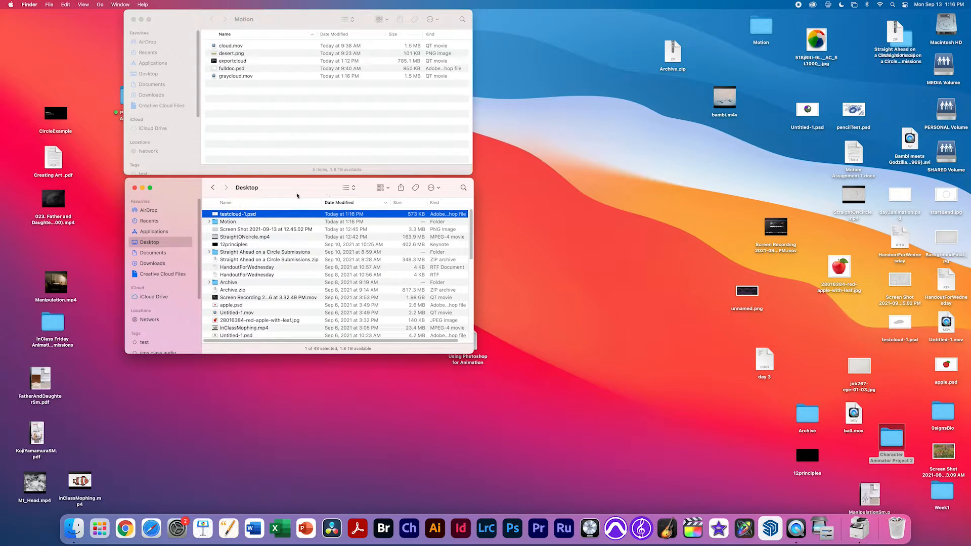
double_click(224, 222)
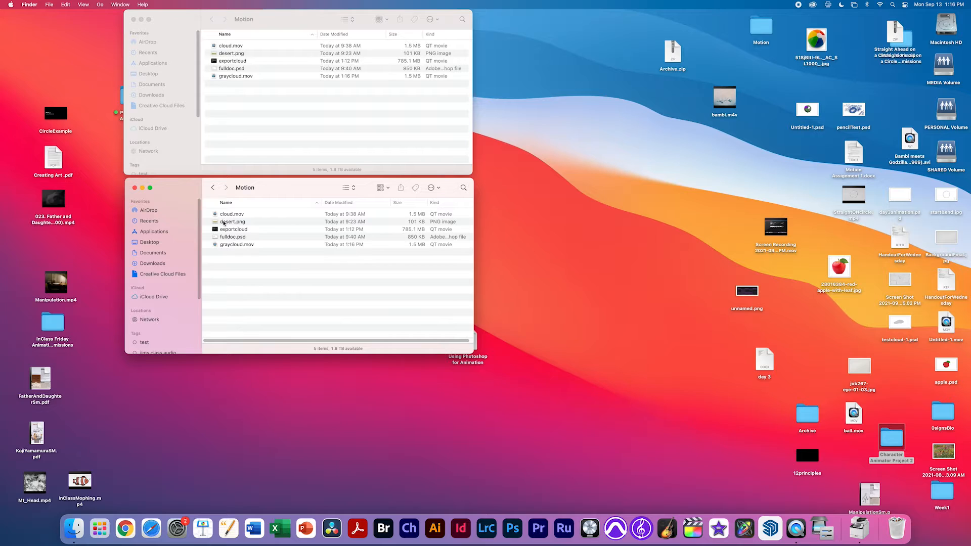
click(246, 244)
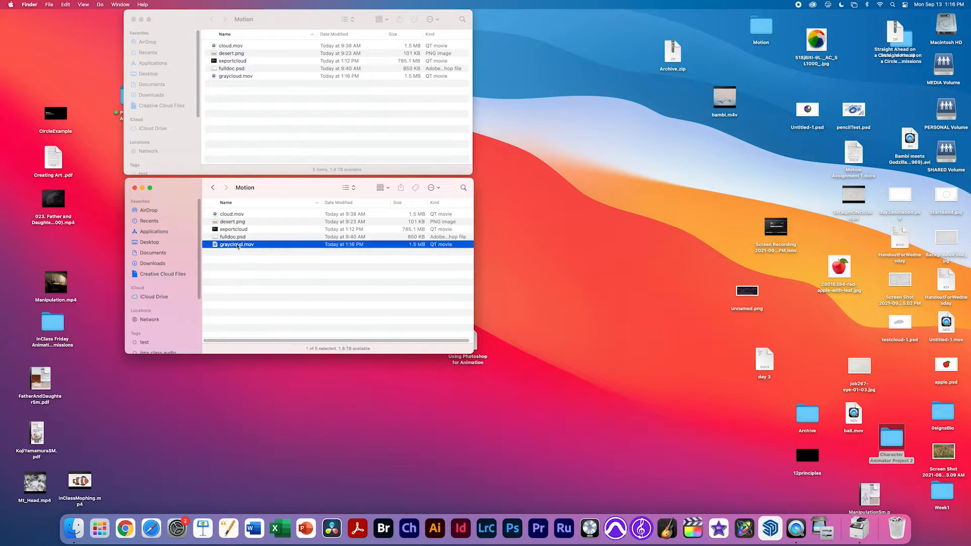
key(space)
key(space)
Step: Open the Motion app, import graycloud.mov as a new project, and play the animation
click(741, 521)
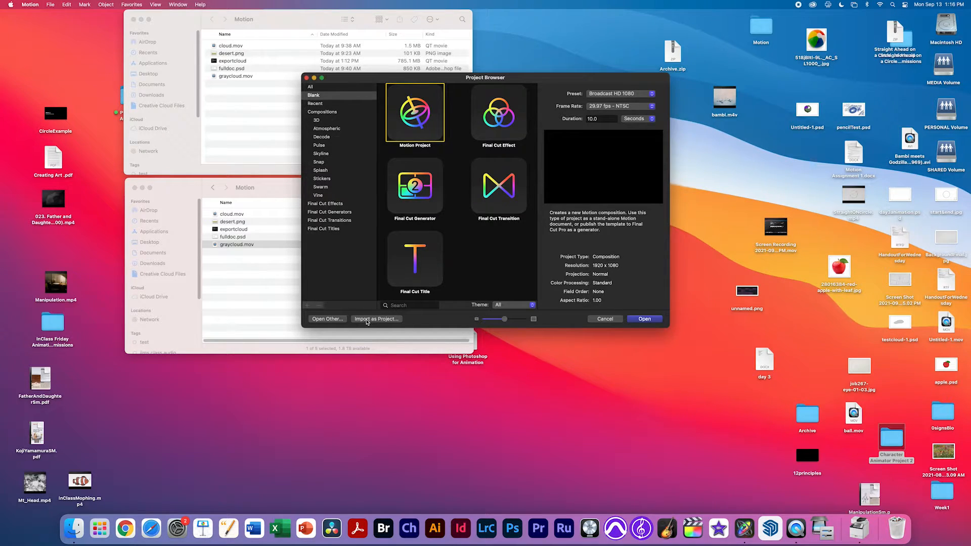
click(376, 318)
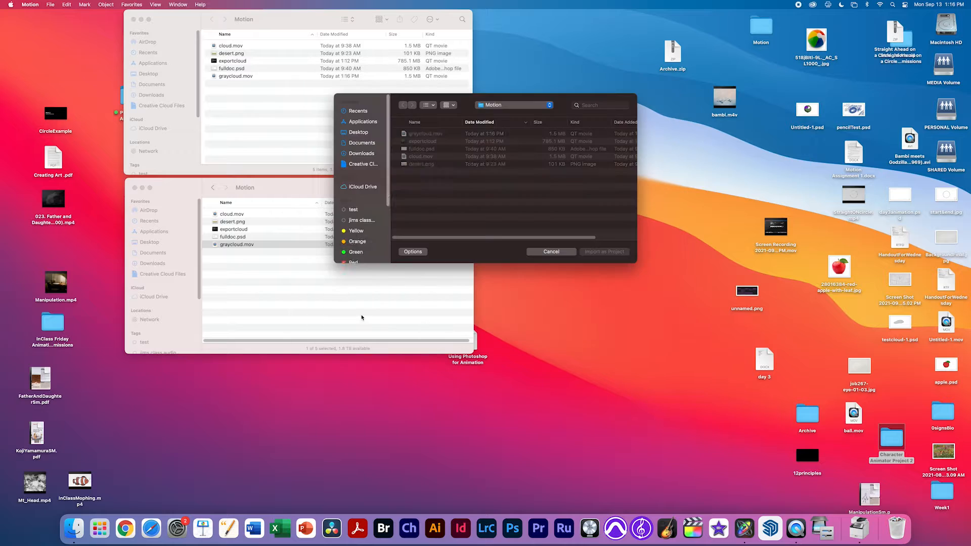
click(419, 135)
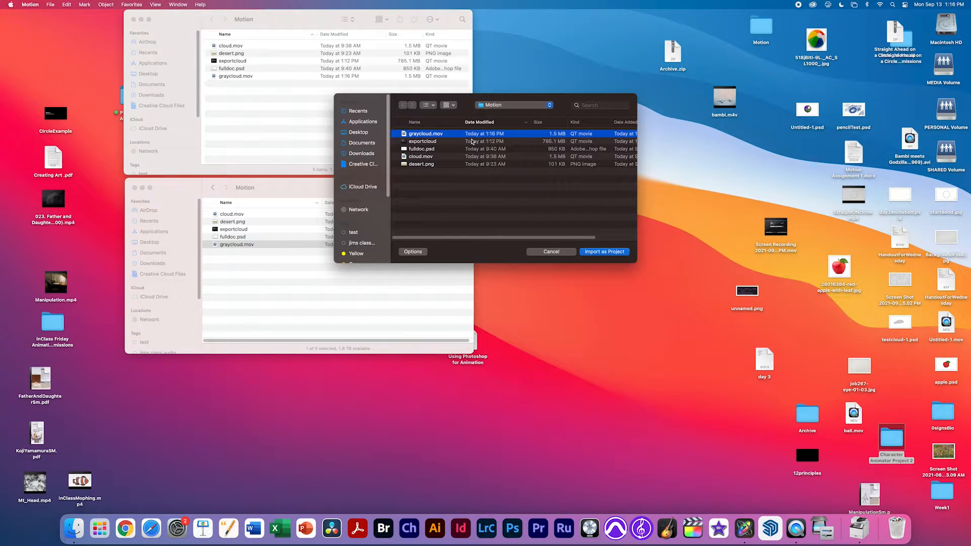
click(605, 252)
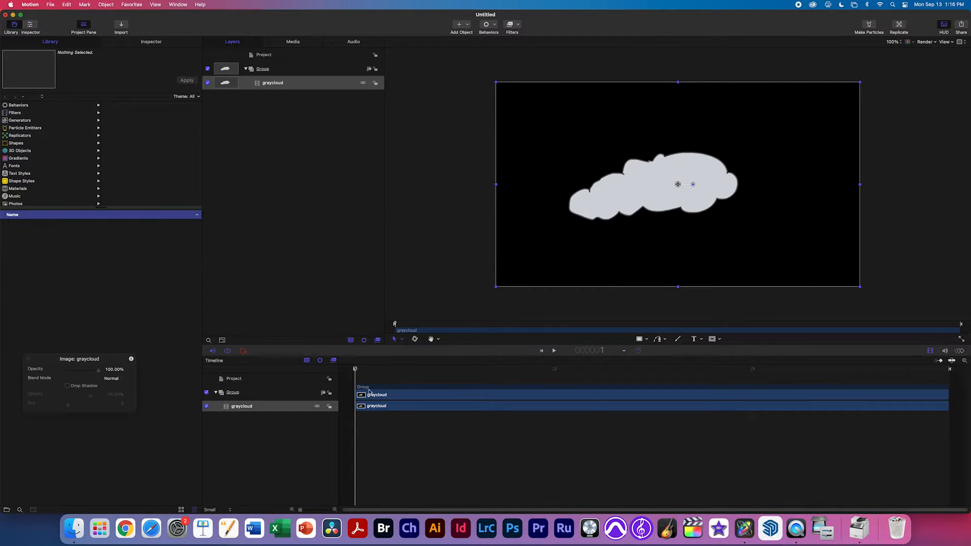
key(space)
key(space)
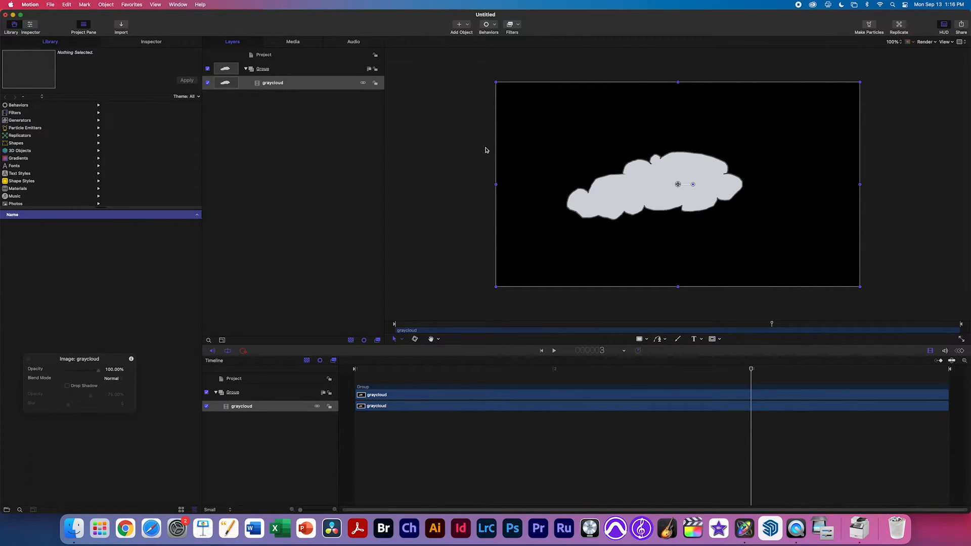
Step: Set the duration of the whole project to 10 seconds in its properties
click(268, 71)
click(272, 59)
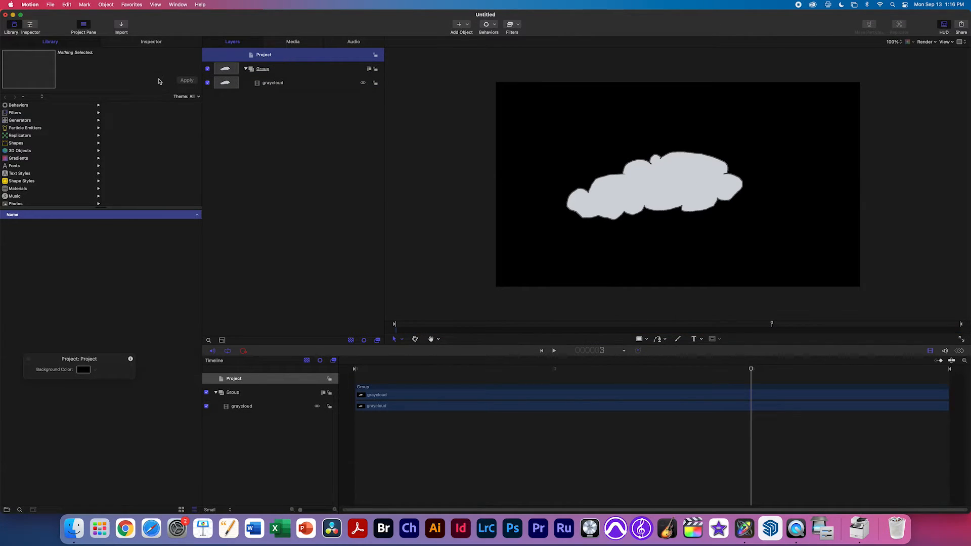
click(157, 42)
click(31, 101)
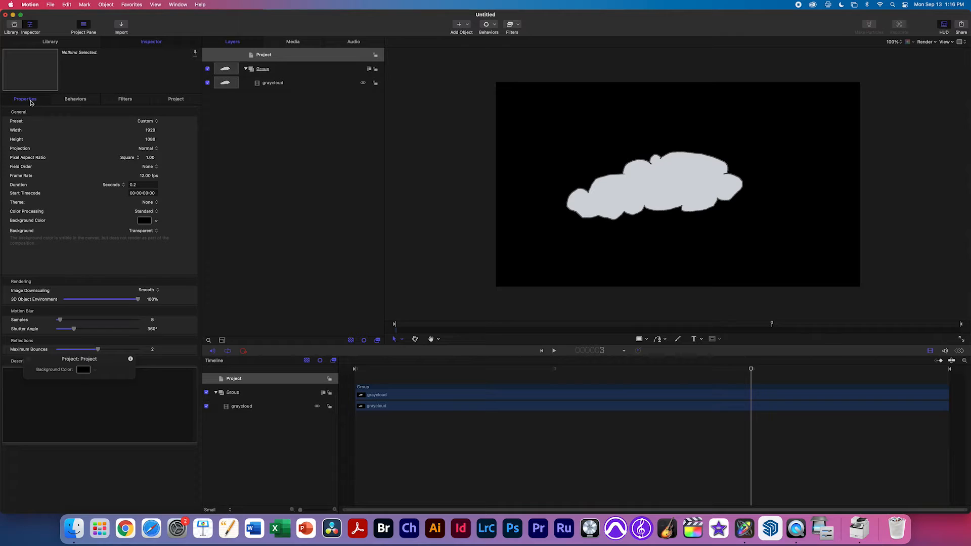
click(144, 186)
drag(139, 185, 106, 187)
text(10.0)
key(Return)
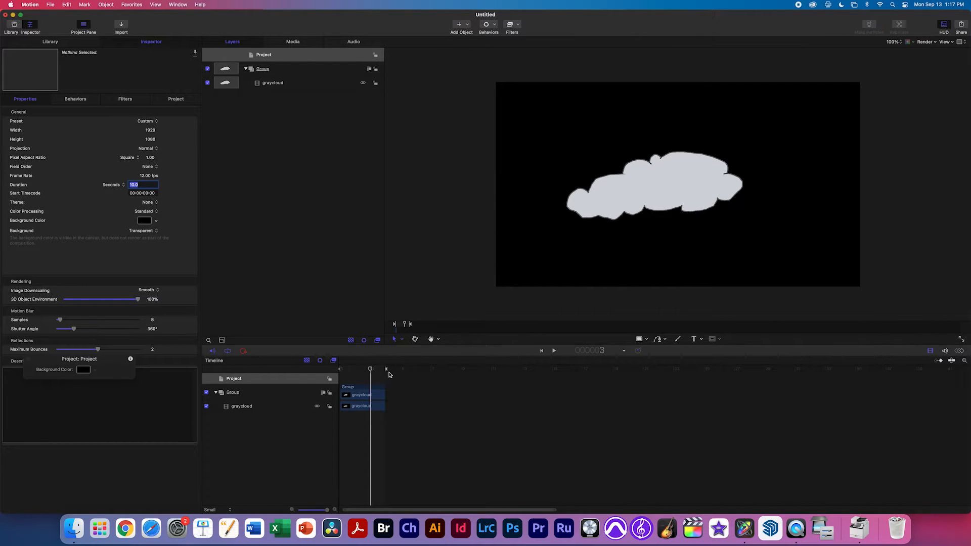
Step: Extend the play range's out point to the end of the project and return the playhead to frame 1
mouse_move(386, 371)
mouse_down()
mouse_move(541, 383)
mouse_move(936, 385)
mouse_up()
drag(326, 510, 286, 511)
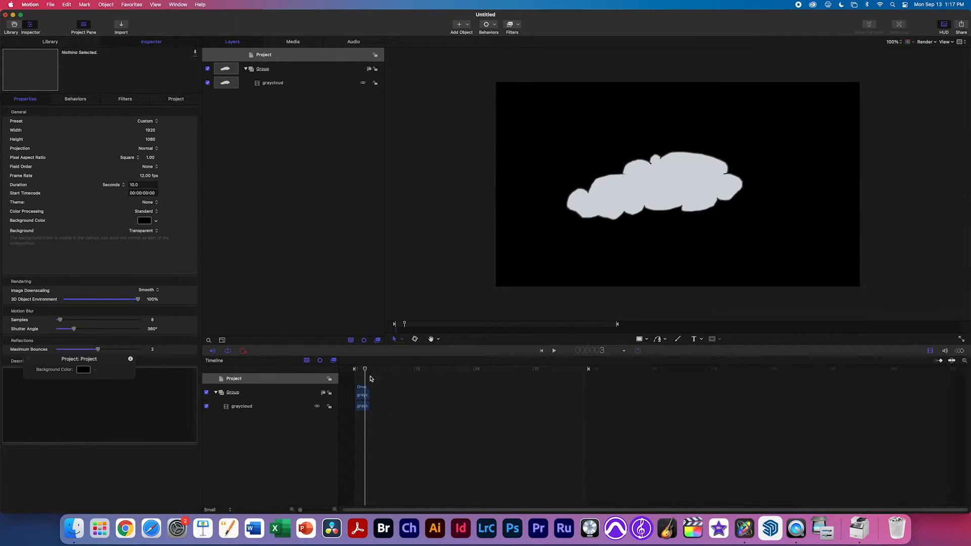
drag(597, 370, 949, 373)
drag(589, 370, 959, 386)
click(708, 368)
drag(692, 365, 355, 369)
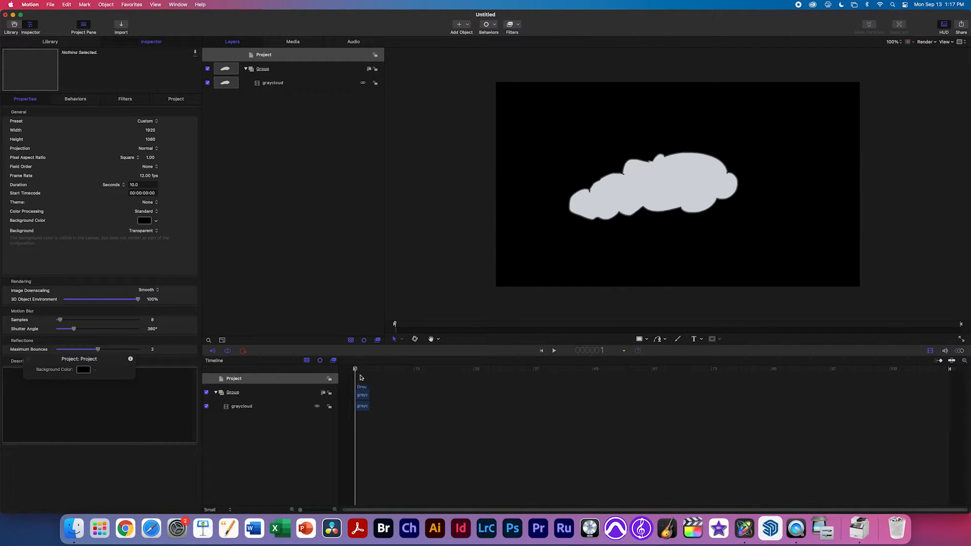
Step: Set the graycloud clip's timing end condition to Loop with an end duration of 100
click(282, 85)
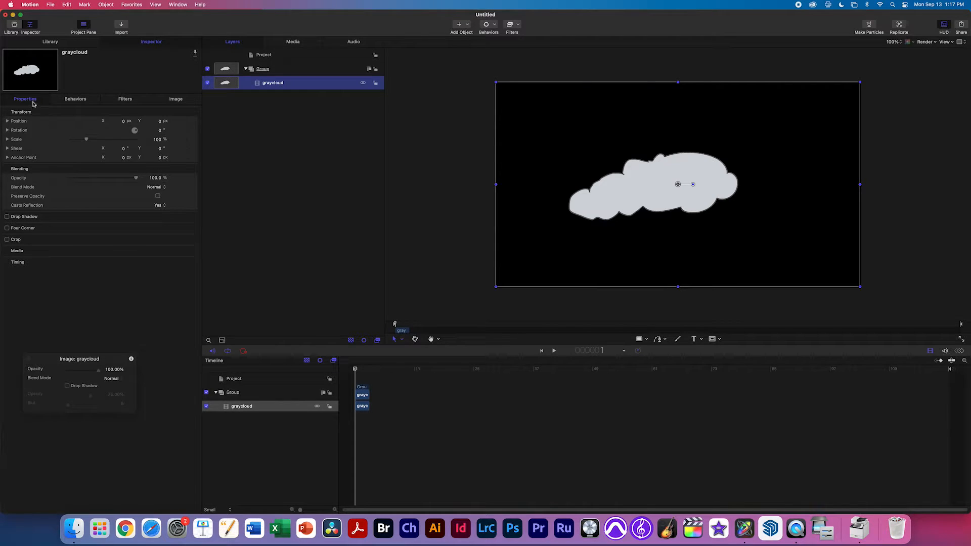
click(183, 263)
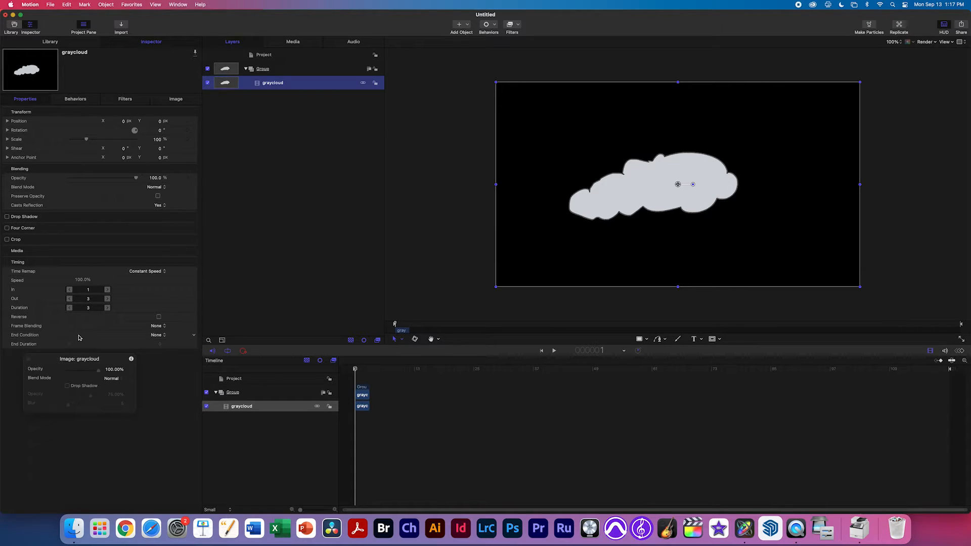
click(156, 335)
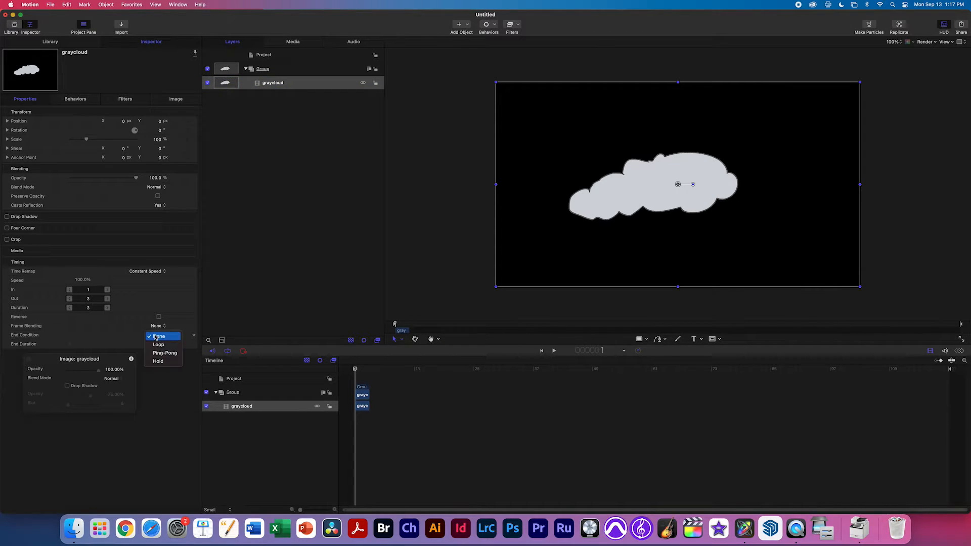
click(168, 345)
drag(90, 344, 167, 358)
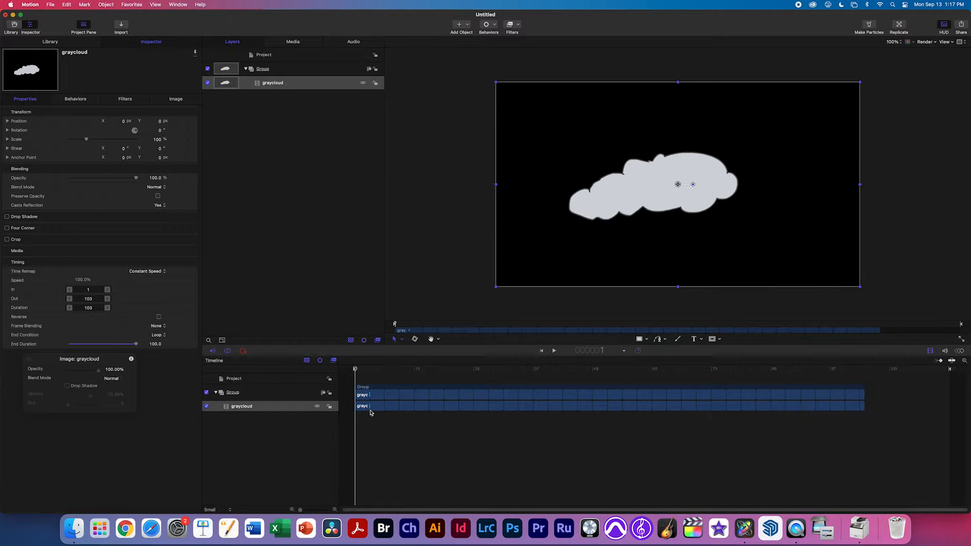
Step: Play the looping cloud, then extend the graycloud clip's loop end duration to 454.4 and return to frame 1
click(362, 376)
key(space)
key(space)
click(852, 404)
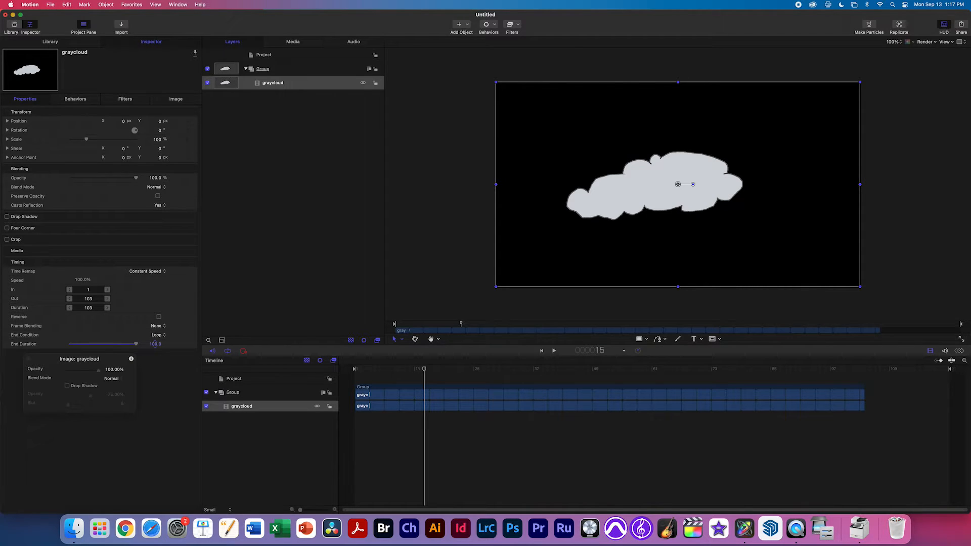
click(29, 359)
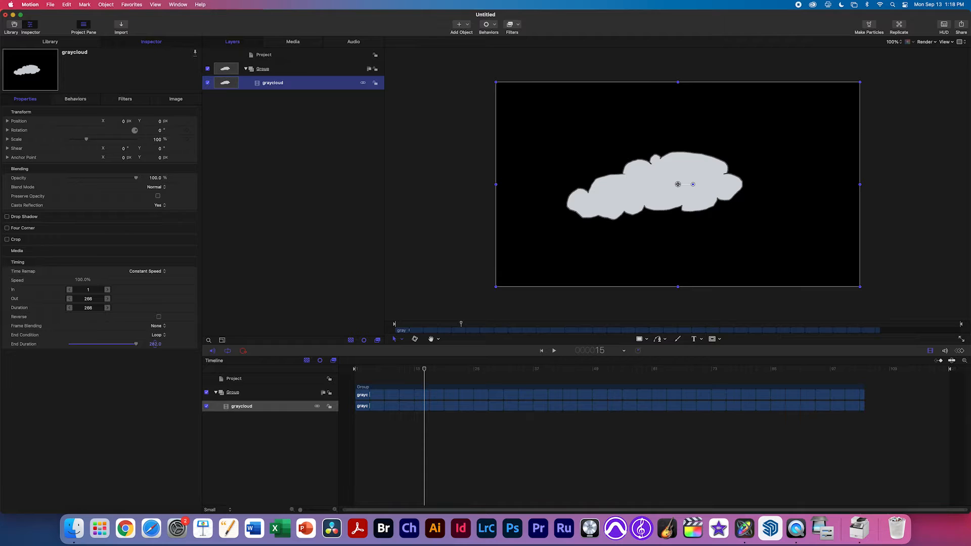
drag(151, 380, 761, 433)
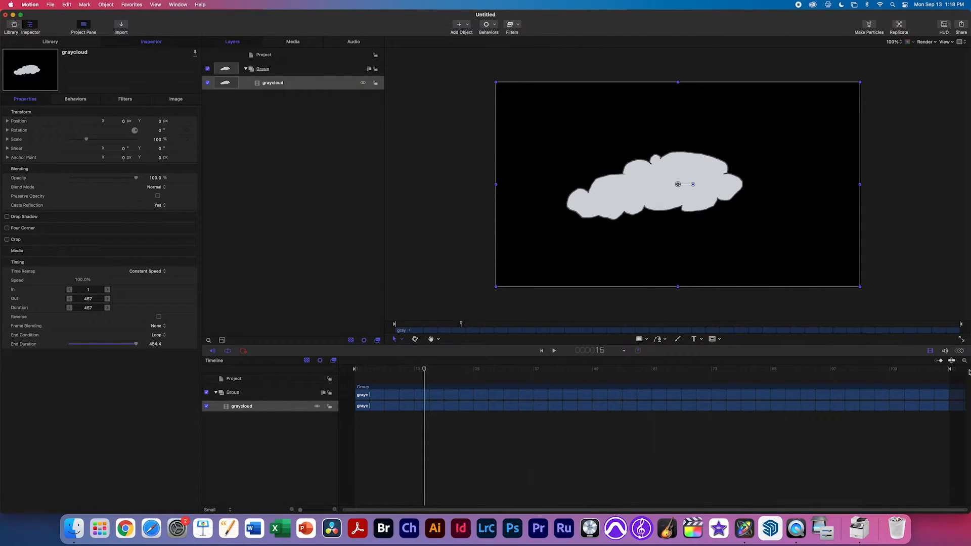
drag(564, 368, 314, 400)
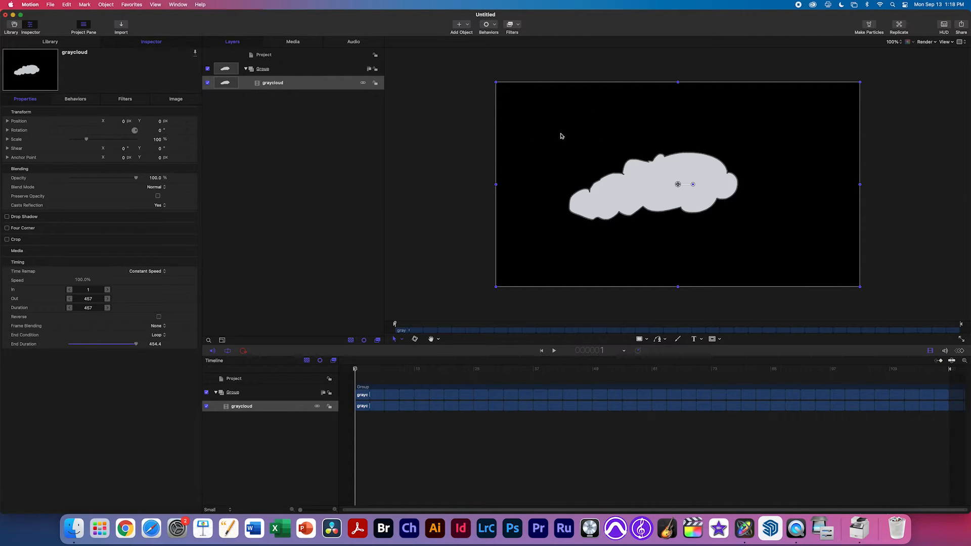
Step: Add a Color Solid generator to the group
click(468, 25)
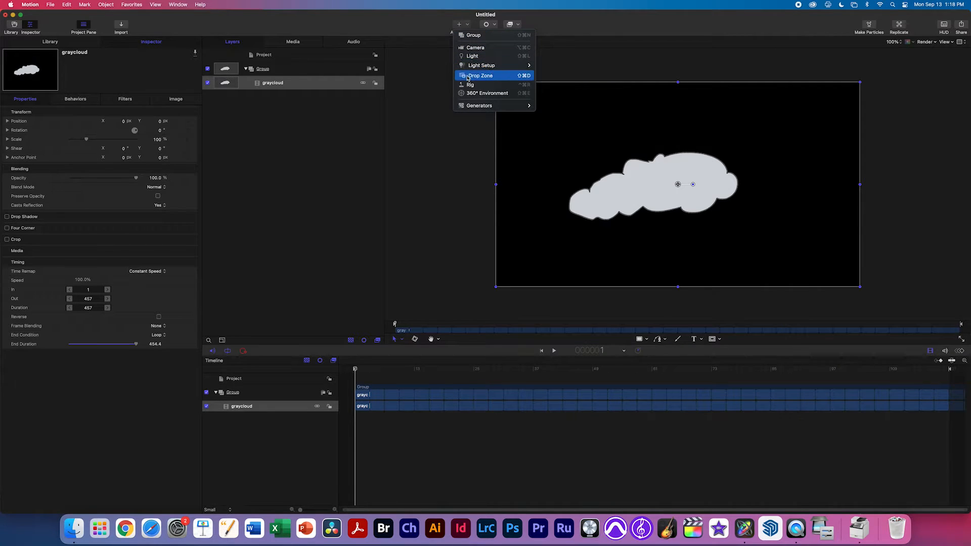
mouse_move(472, 106)
mouse_move(559, 107)
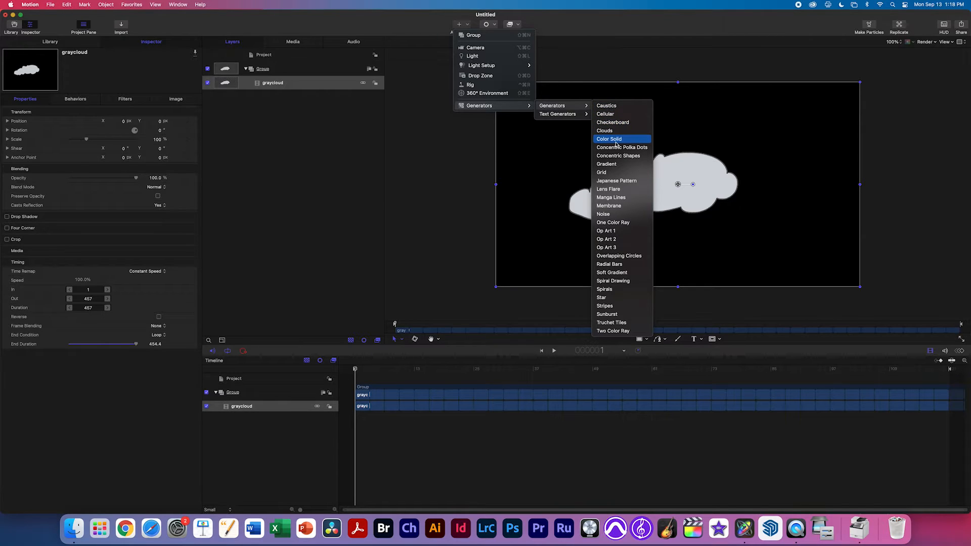
click(645, 142)
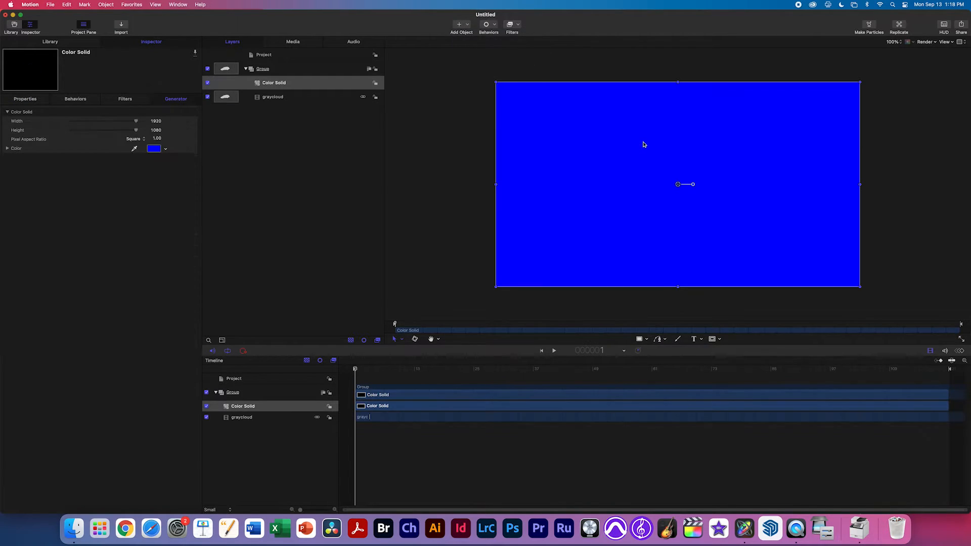
Step: Recolor the Color Solid to a muted grayish sky blue using the color wheel and brightness slider
click(154, 148)
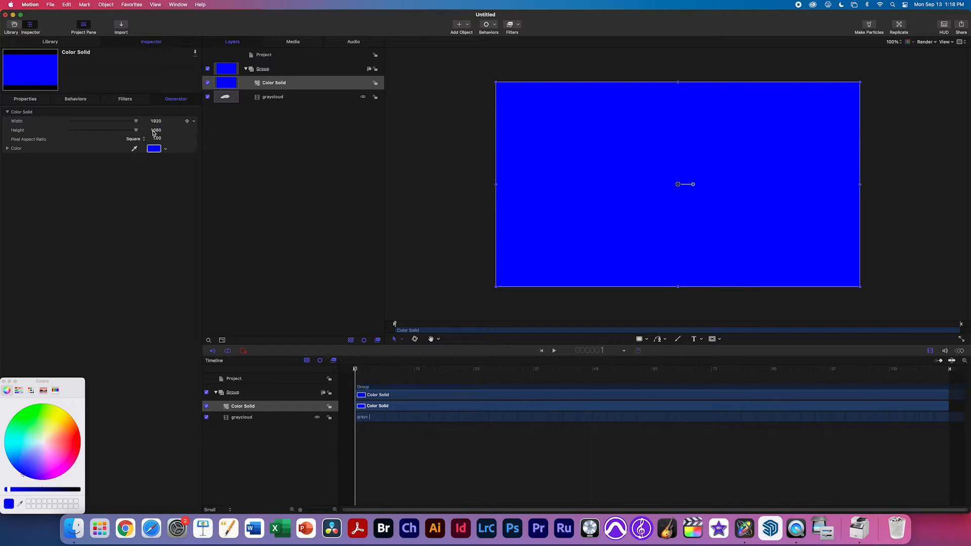
click(151, 131)
click(29, 445)
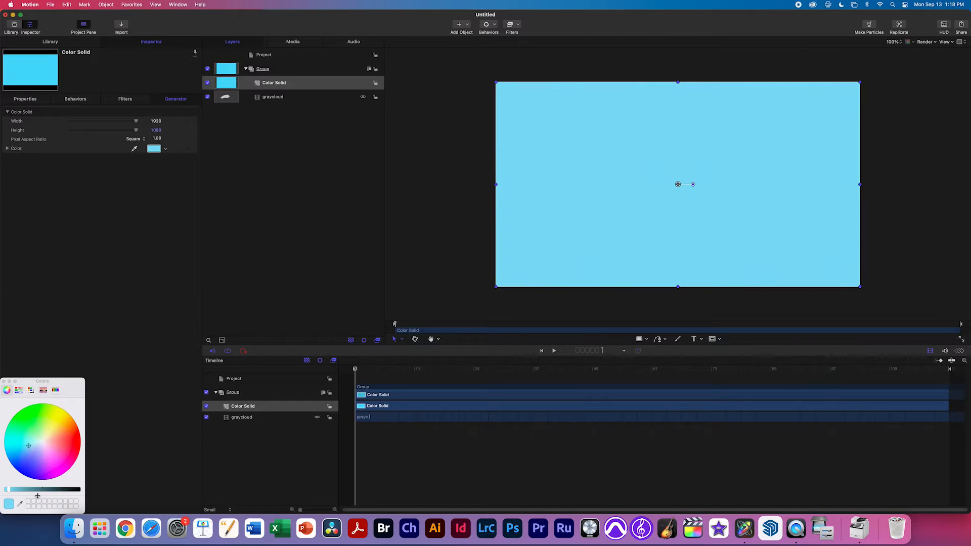
drag(20, 491, 27, 490)
click(32, 447)
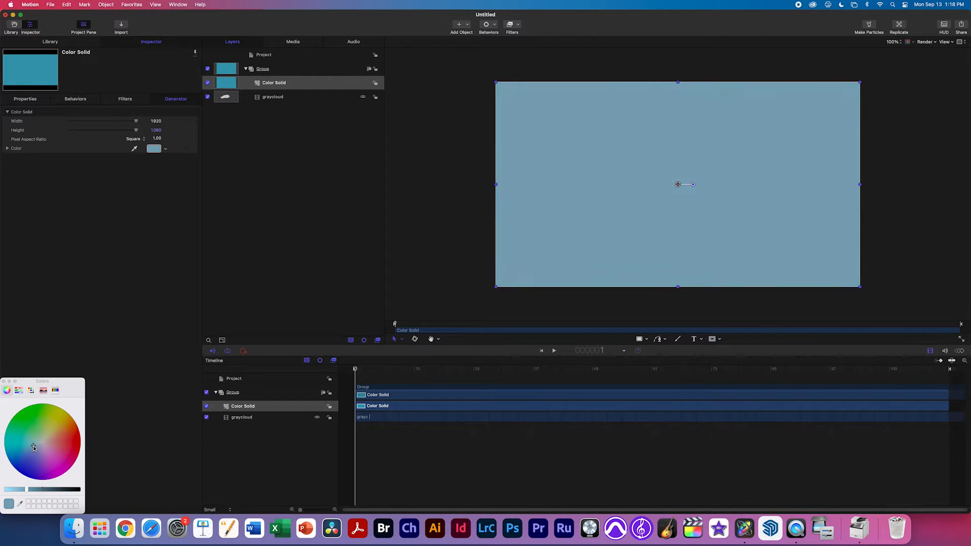
click(5, 382)
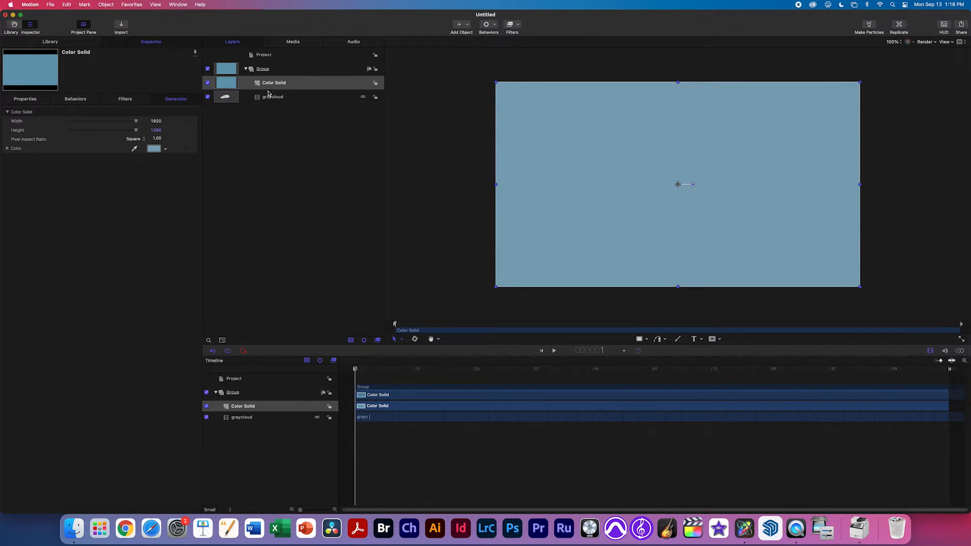
Step: Place the Color Solid beneath the graycloud layer and play the cloud over its background
drag(273, 86, 271, 102)
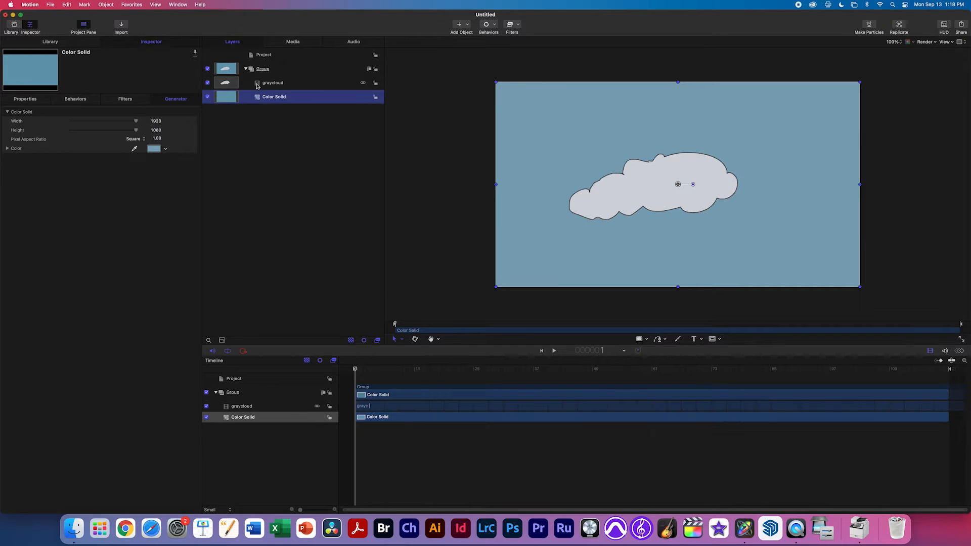
key(space)
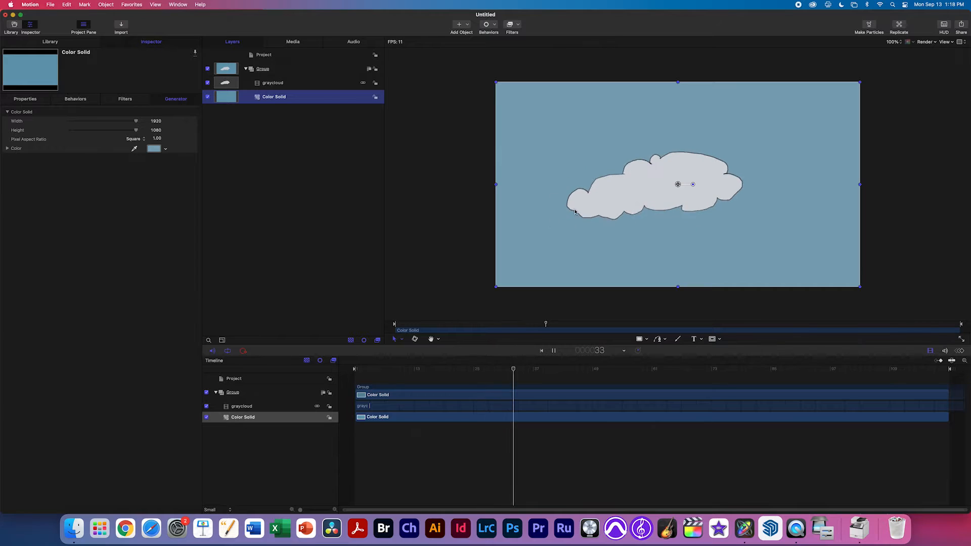
key(space)
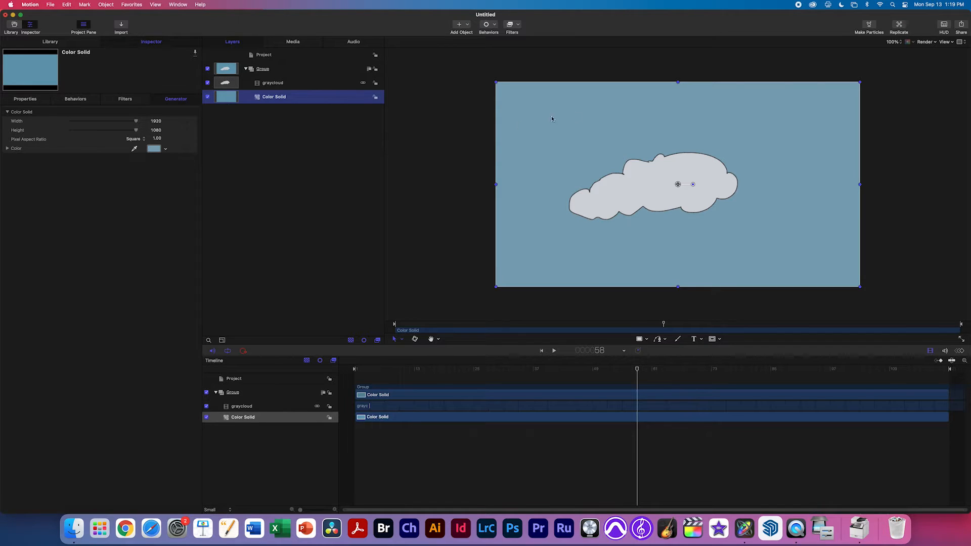
Step: Scale the graycloud layer to 59% and position it in the sky's upper-left corner, partly past the left edge
click(279, 83)
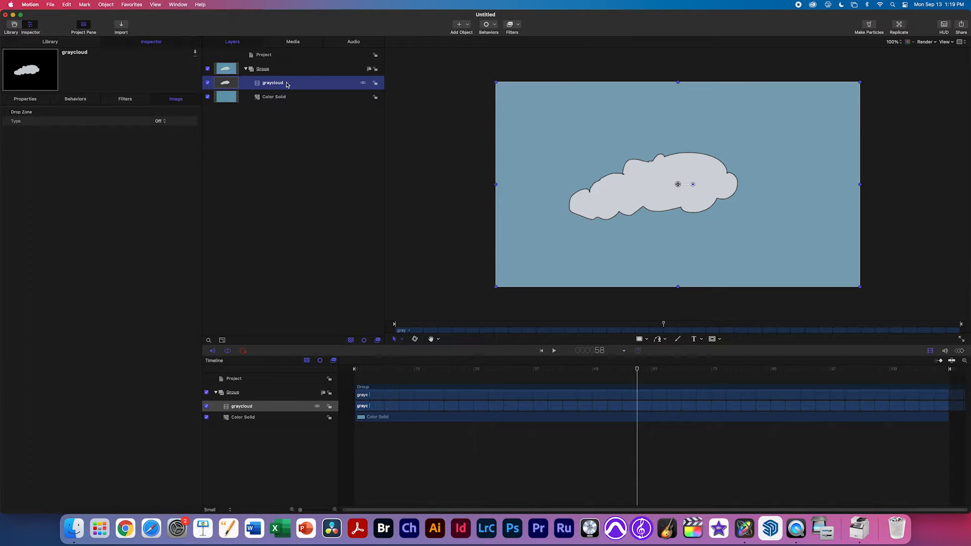
drag(690, 175, 501, 161)
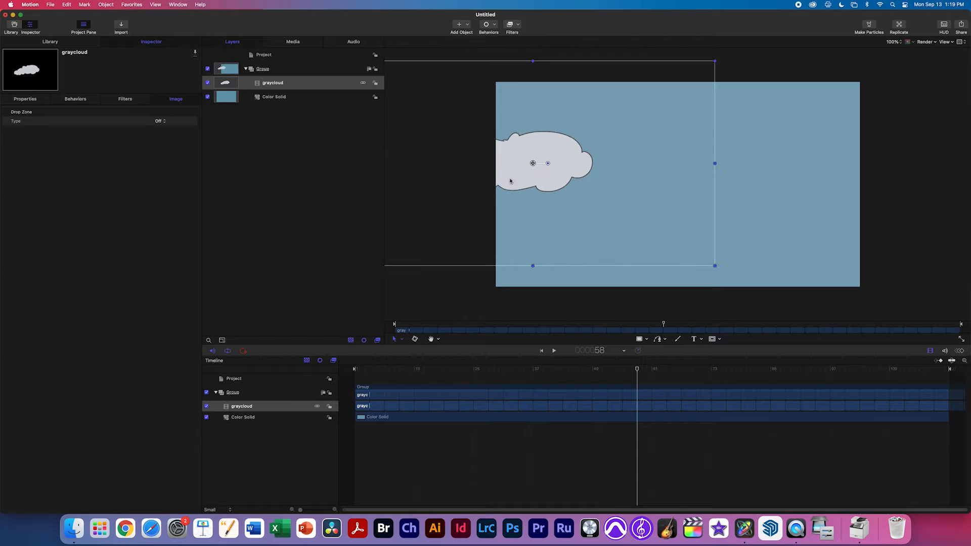
click(25, 99)
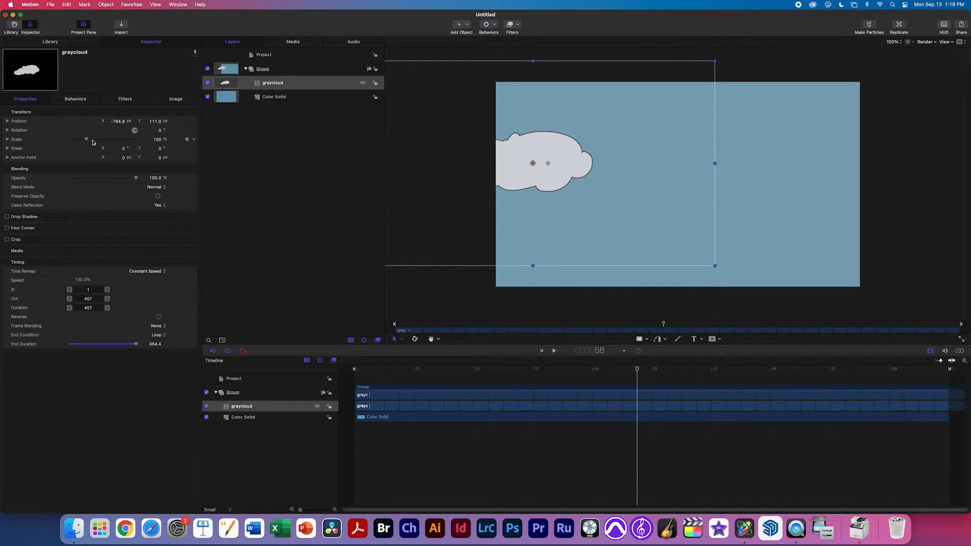
drag(85, 141, 79, 140)
drag(498, 177, 516, 151)
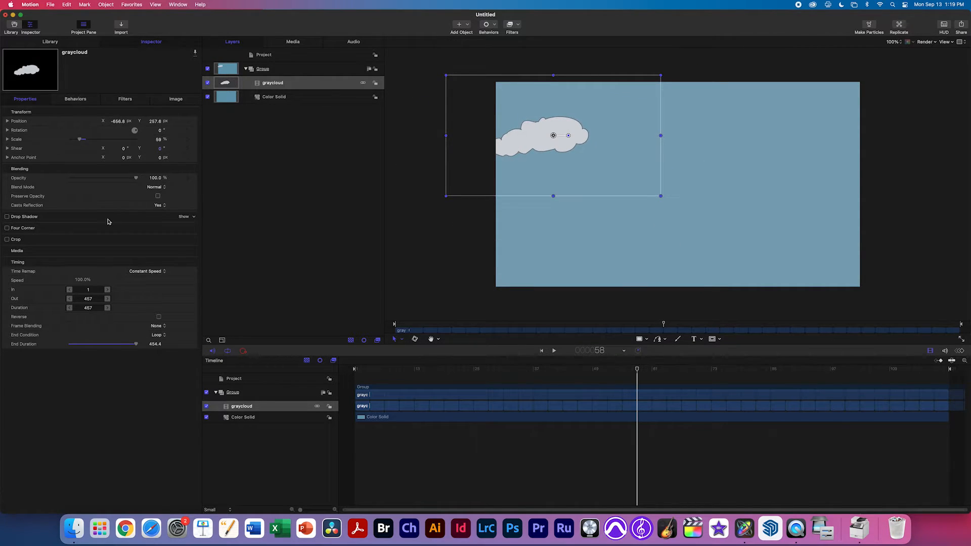
mouse_move(136, 178)
mouse_down()
mouse_move(107, 180)
mouse_move(137, 179)
mouse_up()
drag(568, 137, 613, 136)
Step: Apply the Throw behavior from Basic Motion to the graycloud layer
click(490, 29)
mouse_move(500, 43)
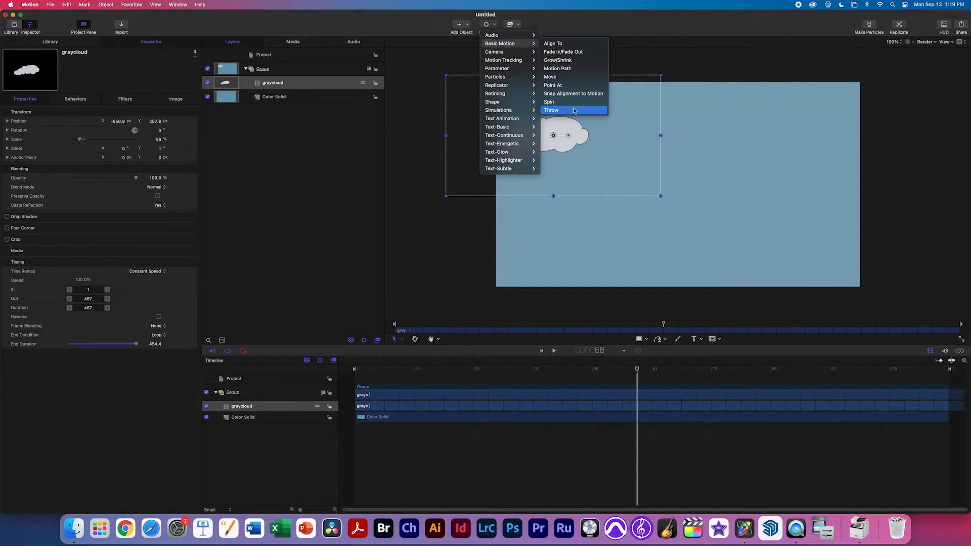
click(556, 110)
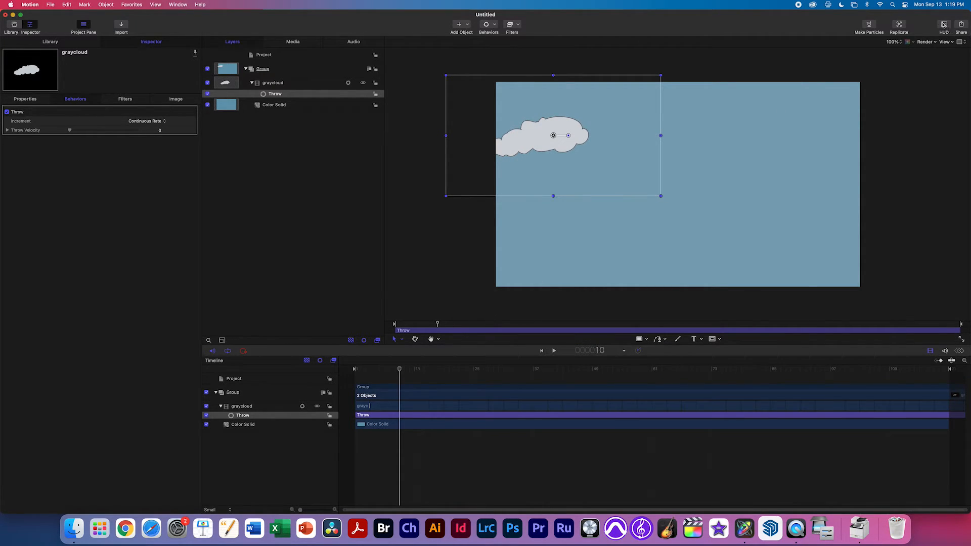
Step: Show the HUD, aim the Throw to the right with a velocity of 100, and scrub the cloud's movement to the end
drag(934, 17, 916, 15)
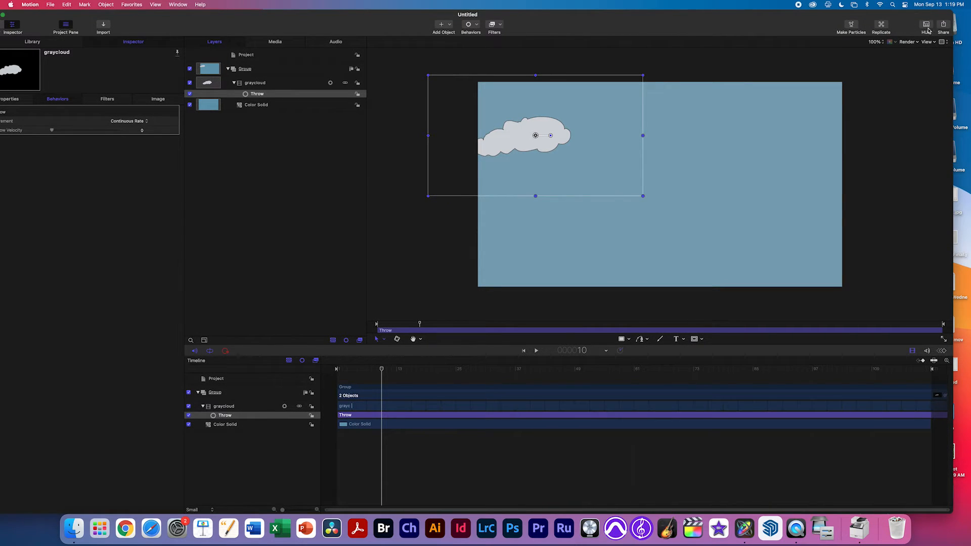
click(929, 30)
drag(110, 366, 322, 150)
drag(296, 221, 337, 210)
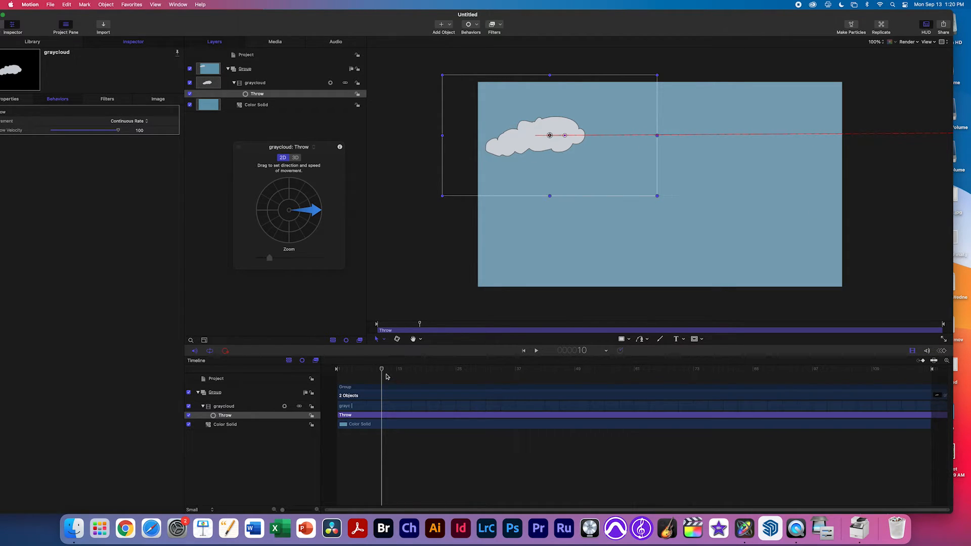
drag(382, 368, 969, 400)
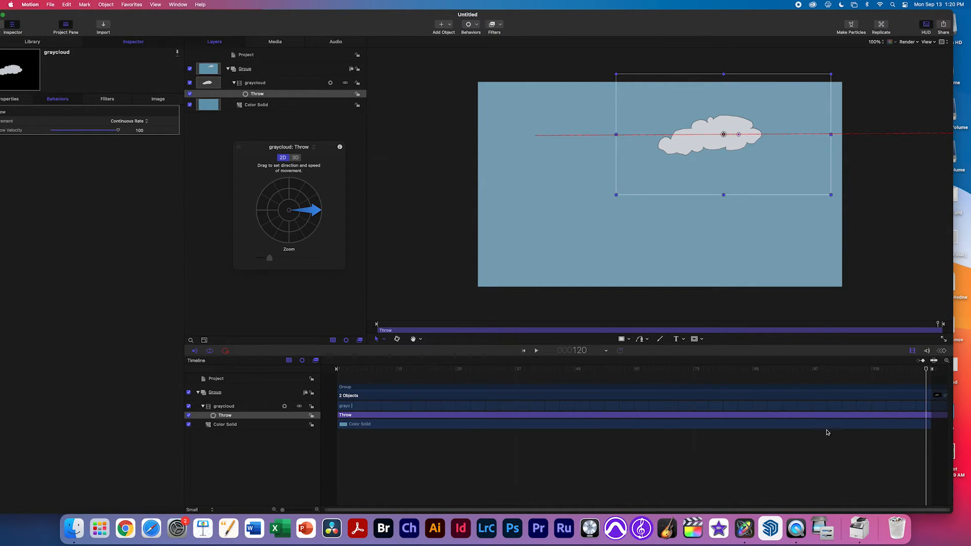
Step: Set the graycloud clip's loop end duration to 140
drag(327, 511, 712, 510)
drag(557, 527, 244, 488)
click(266, 84)
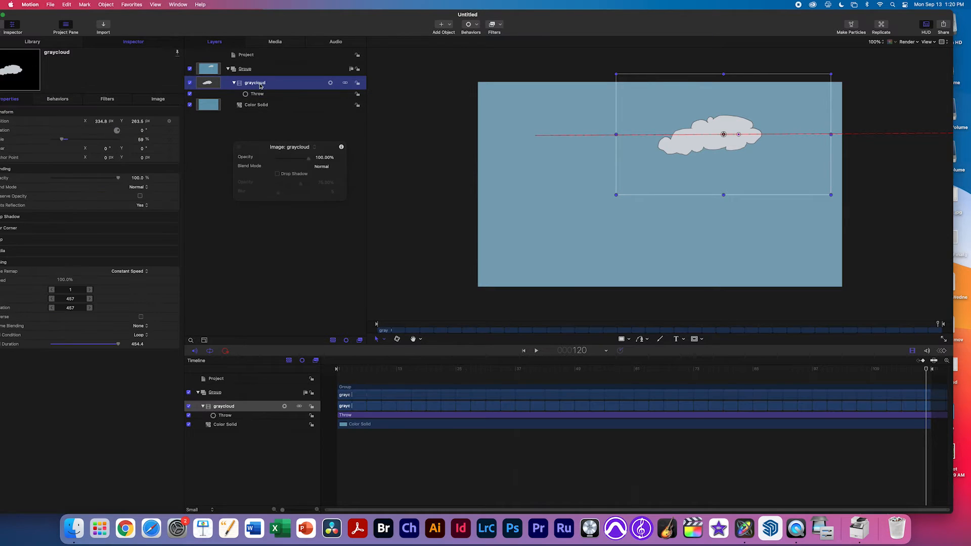
mouse_move(122, 346)
mouse_down()
mouse_move(109, 347)
mouse_move(117, 346)
mouse_up()
click(135, 344)
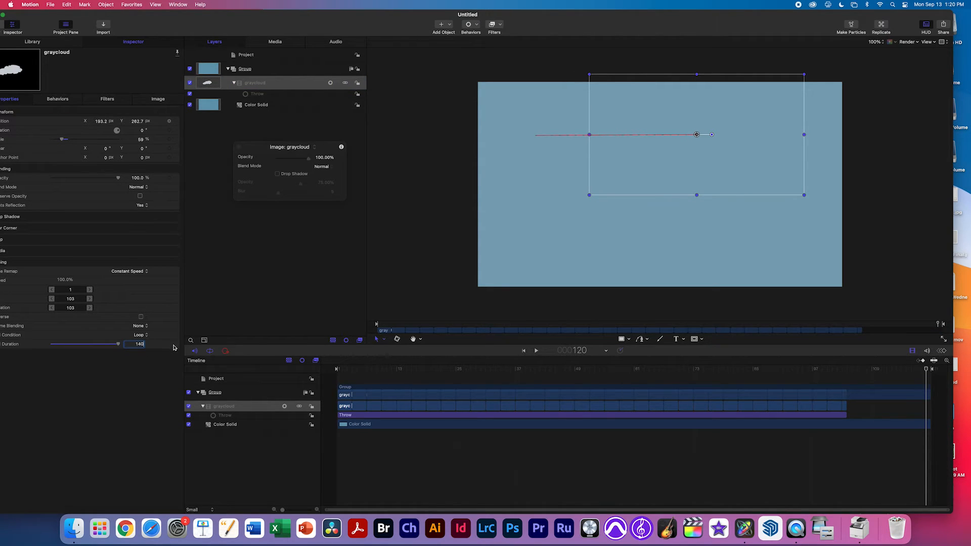
key(Return)
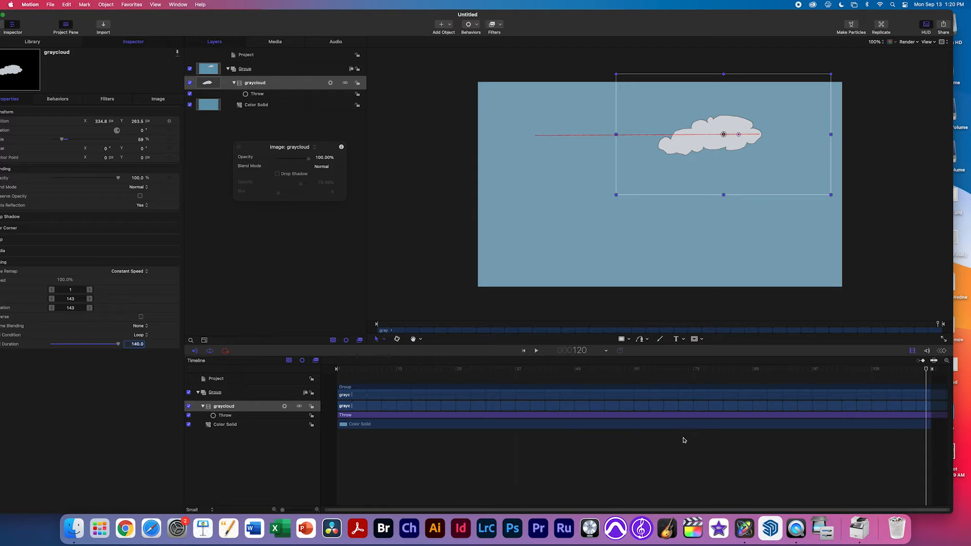
Step: Shorten the Throw behavior so it starts at frame 1 and ends at frame 67, then scrub its opening movement
click(462, 415)
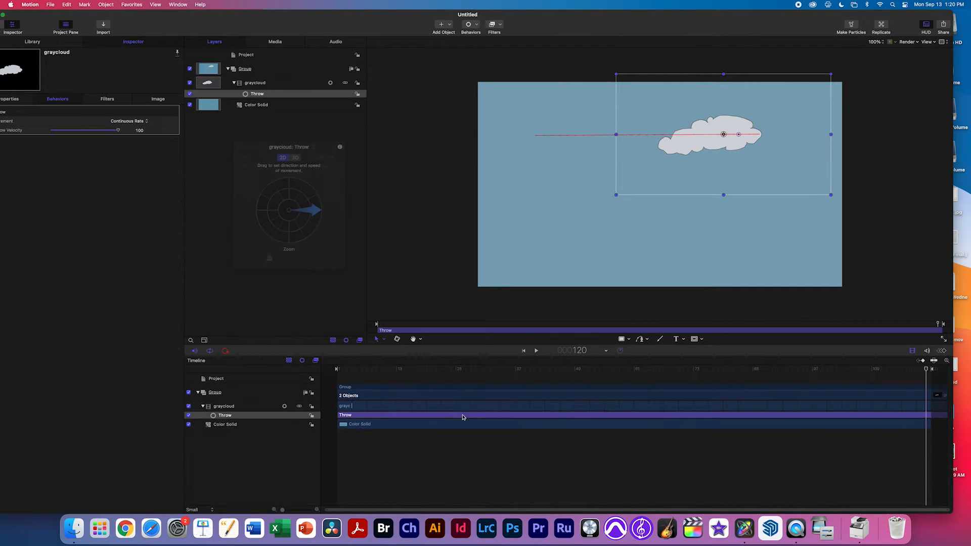
drag(496, 419, 325, 414)
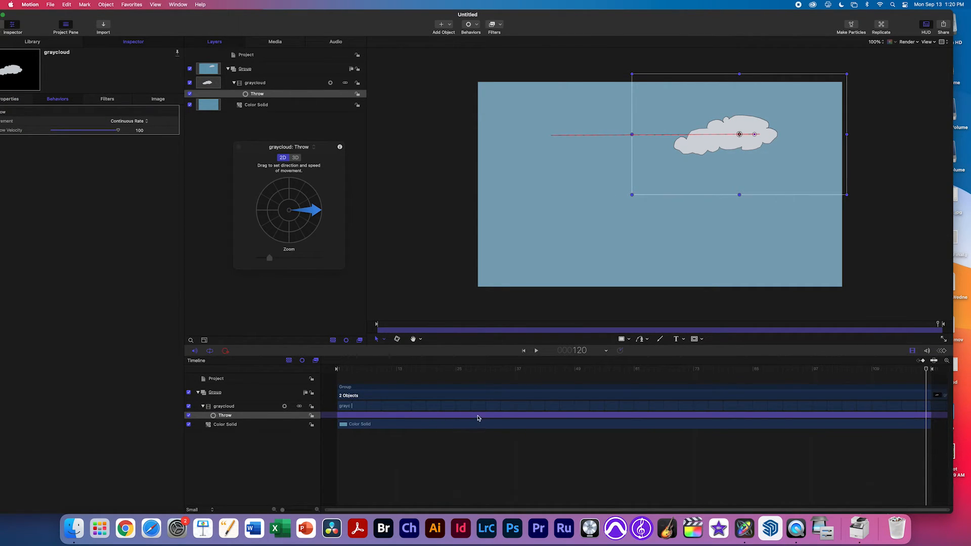
drag(478, 418, 360, 414)
drag(860, 414, 639, 429)
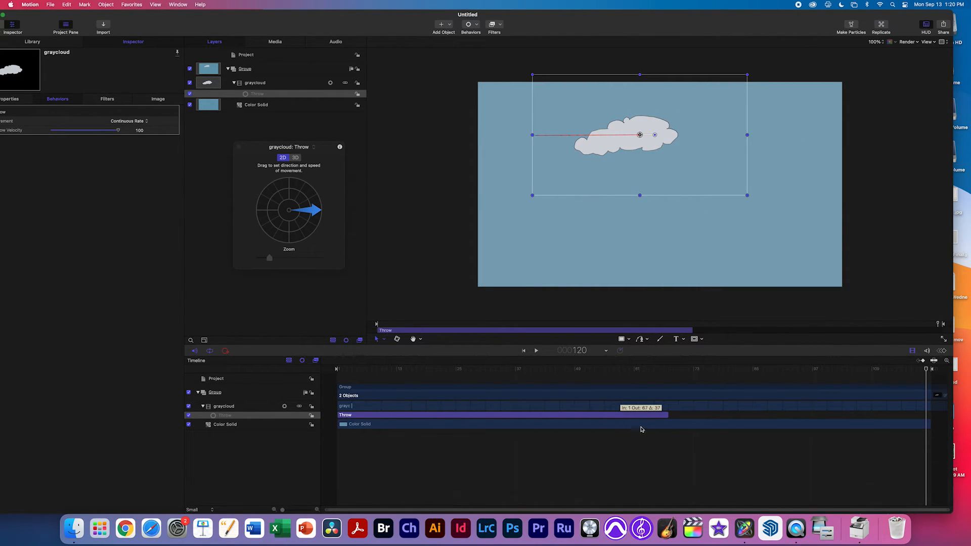
drag(394, 374, 456, 373)
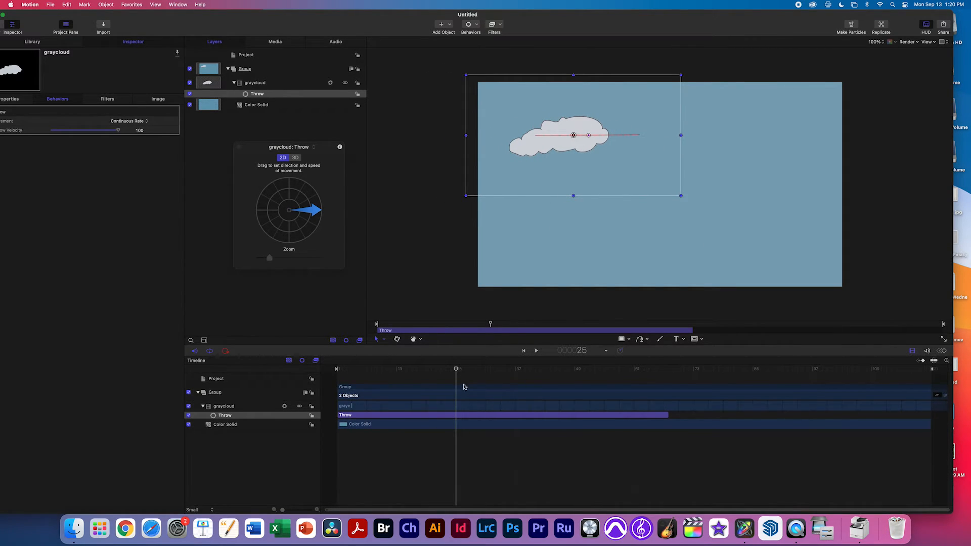
Step: Increase the rightward Throw velocity to 435.84 and, at frame 1, move the cloud off the canvas's left edge
drag(489, 372, 671, 379)
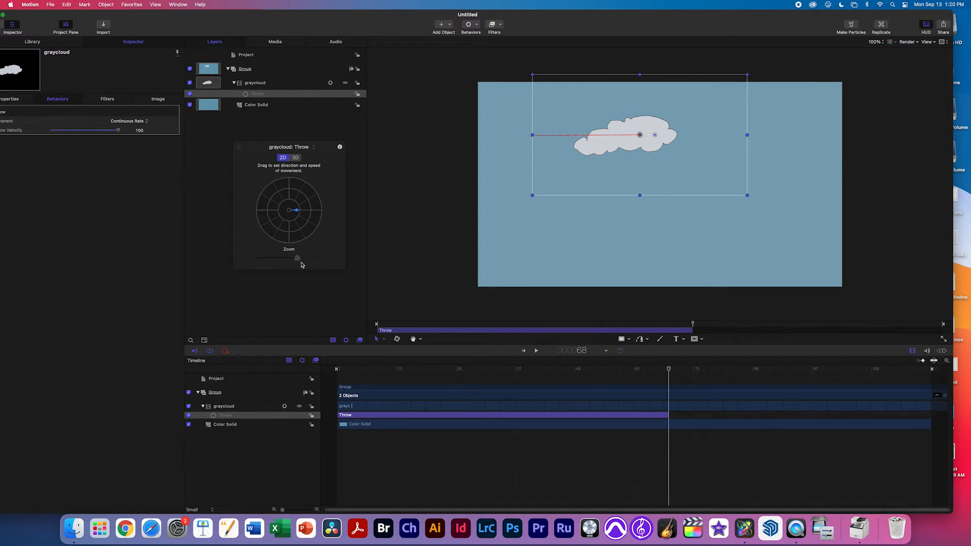
drag(297, 210, 337, 214)
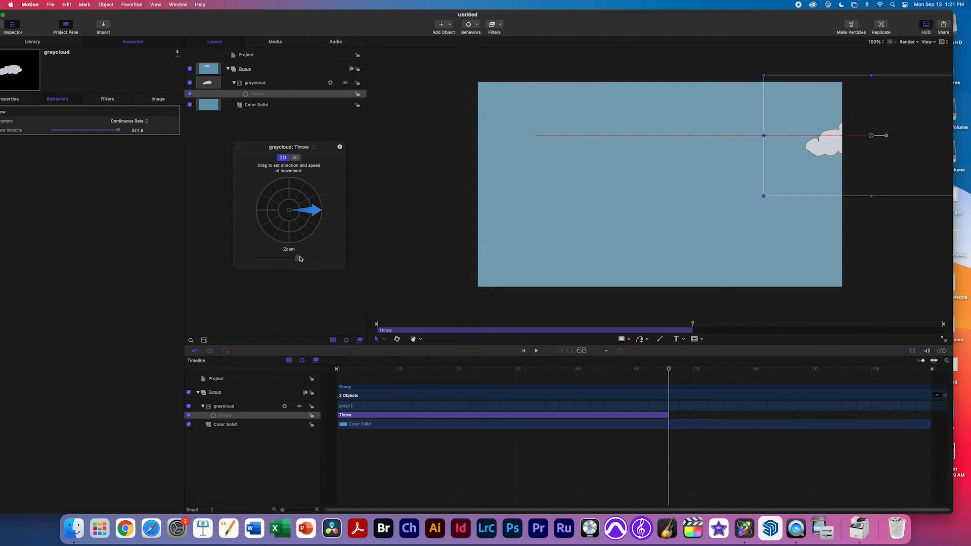
drag(309, 215, 335, 213)
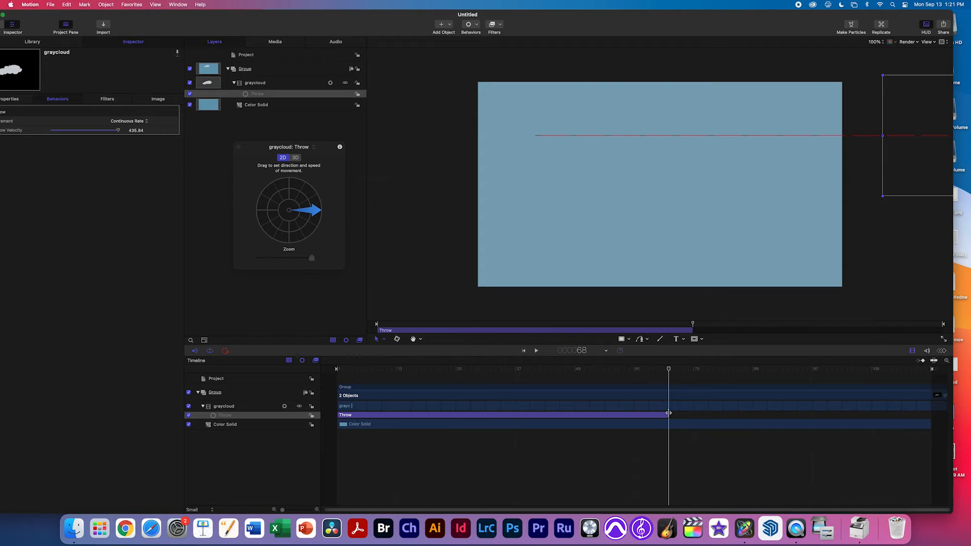
drag(647, 370, 317, 361)
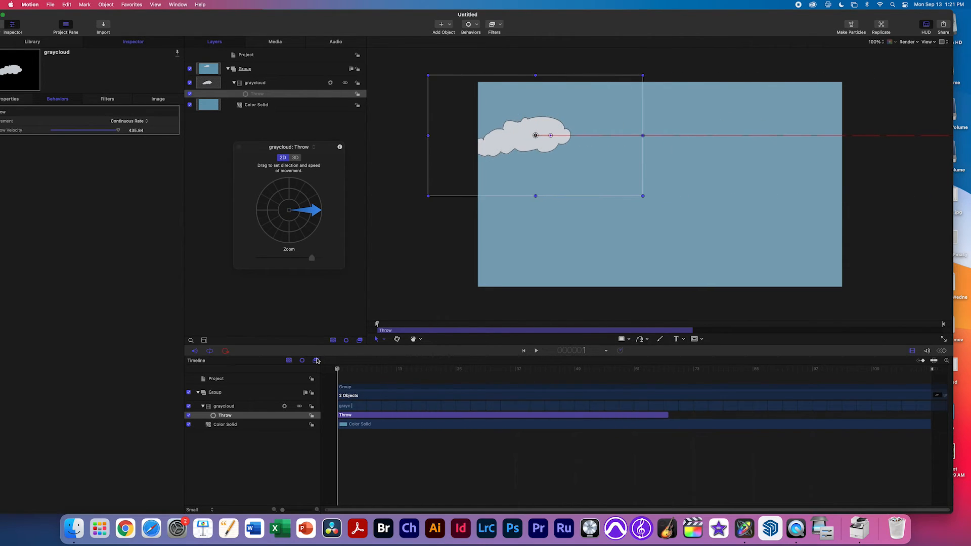
drag(554, 143, 441, 149)
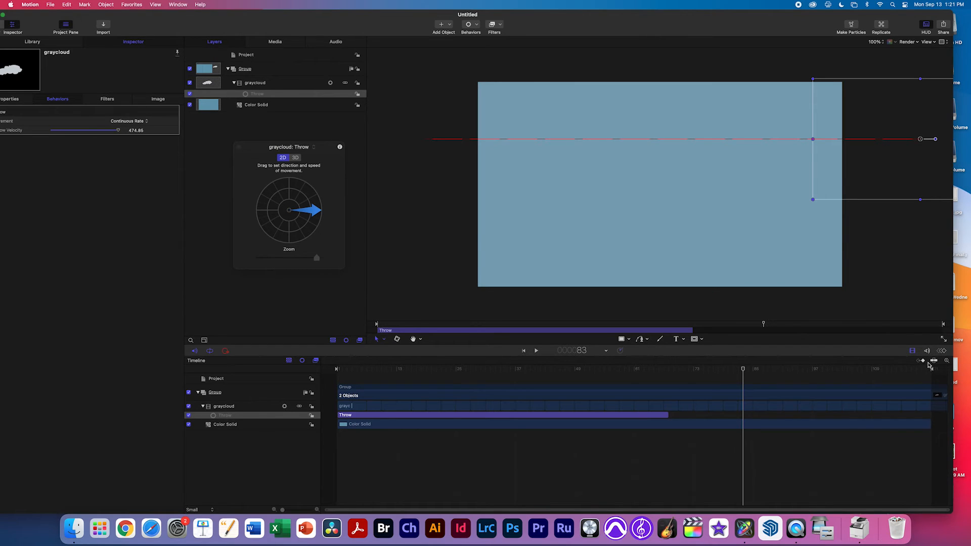
Step: Shorten the project's play range to end just after the Throw behavior, at about frame 68, and play the cloud's looping movement
drag(907, 372, 673, 381)
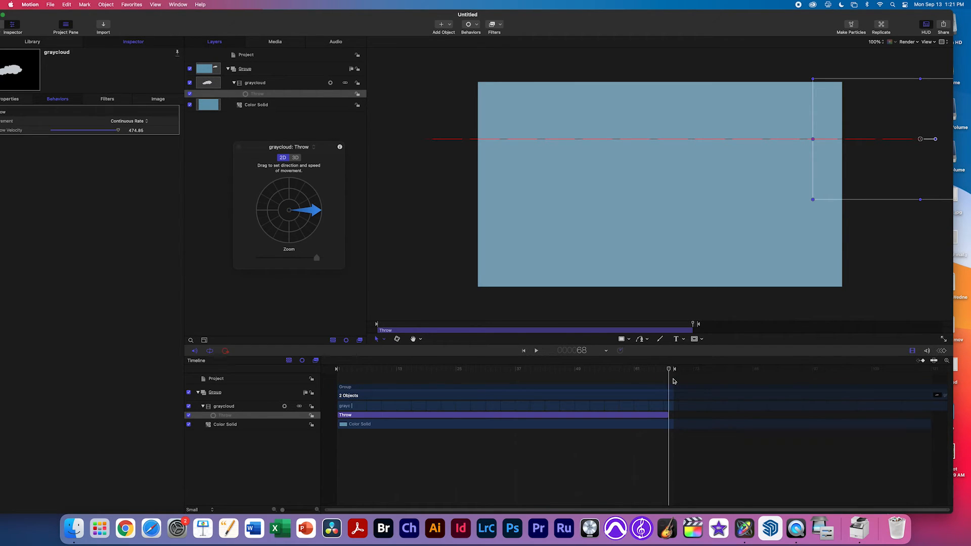
key(space)
click(629, 370)
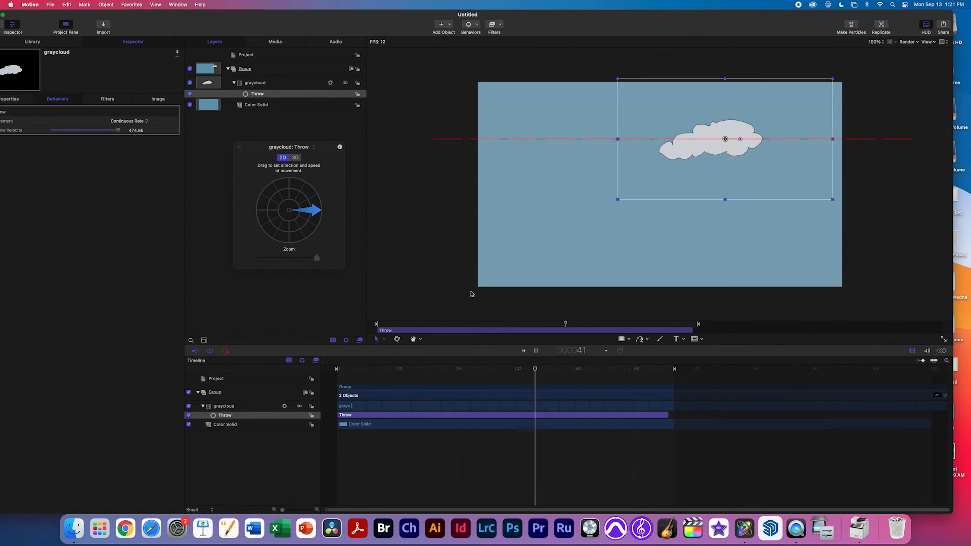
key(space)
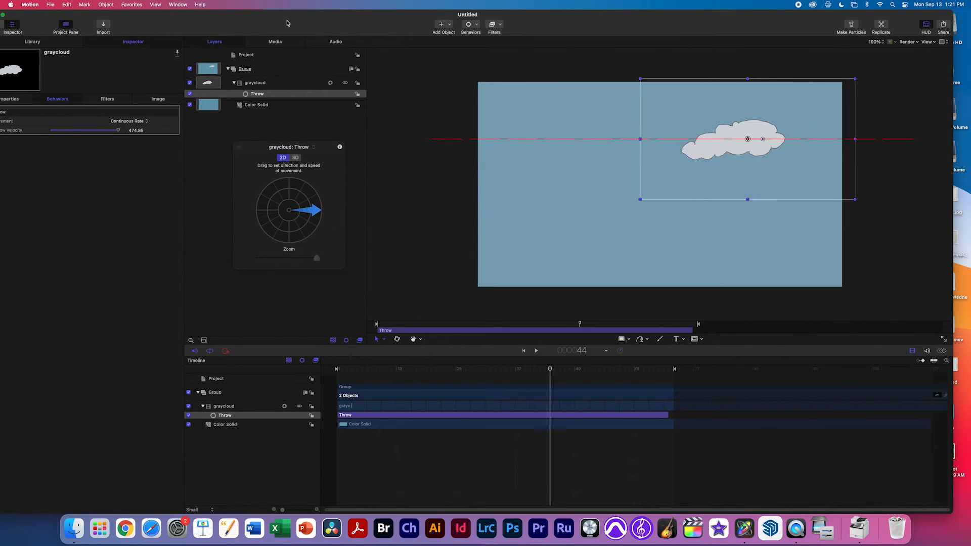
Step: Duplicate the graycloud layer, place the copy lower and further right on the canvas, and play both clouds
click(233, 84)
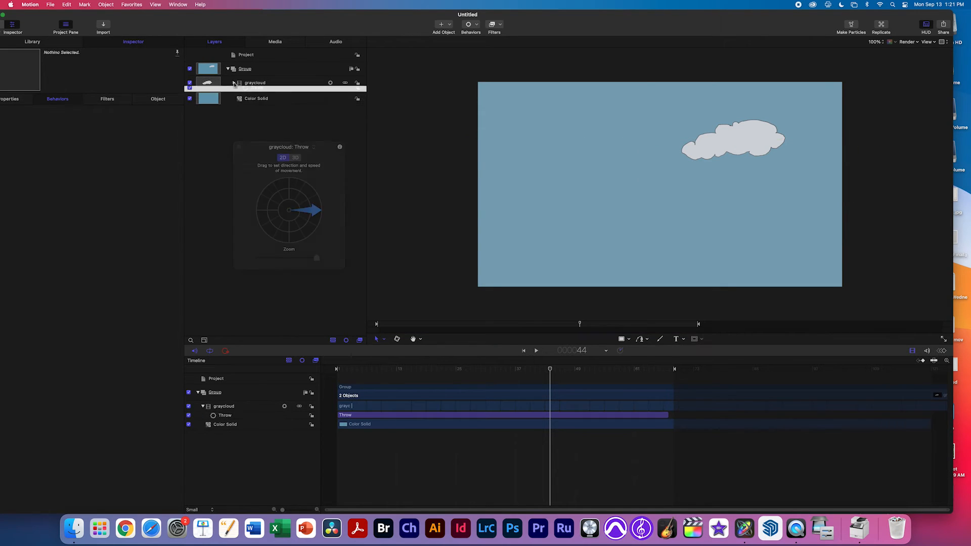
click(239, 85)
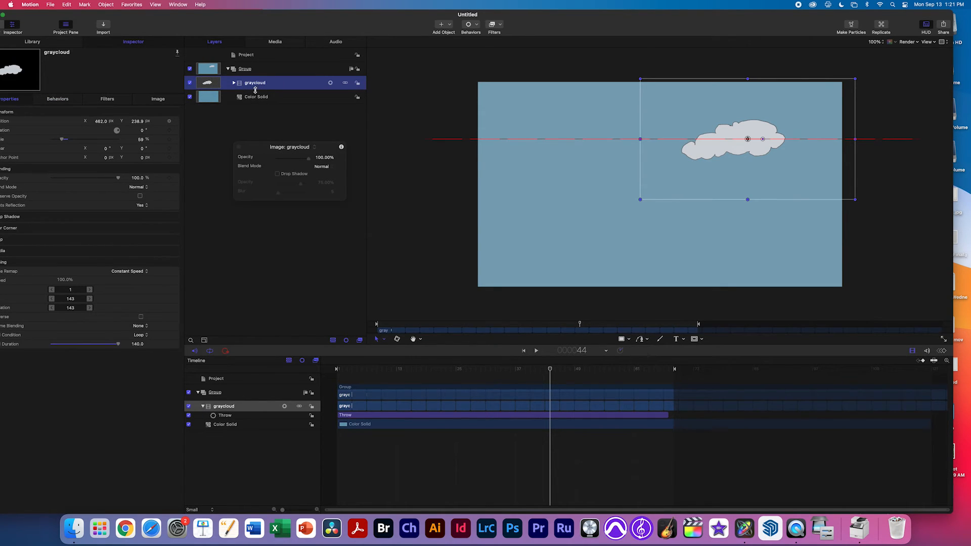
key(super+d)
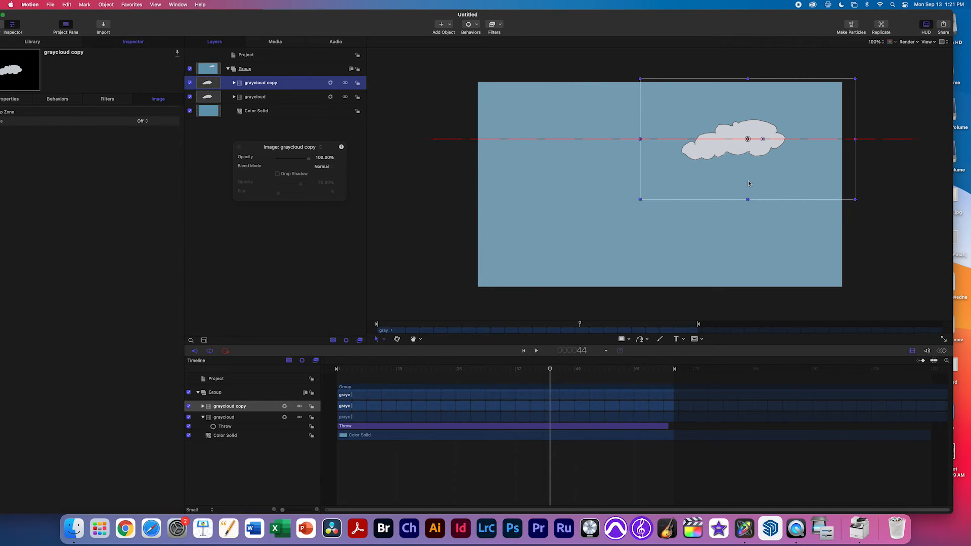
drag(749, 183, 778, 203)
key(space)
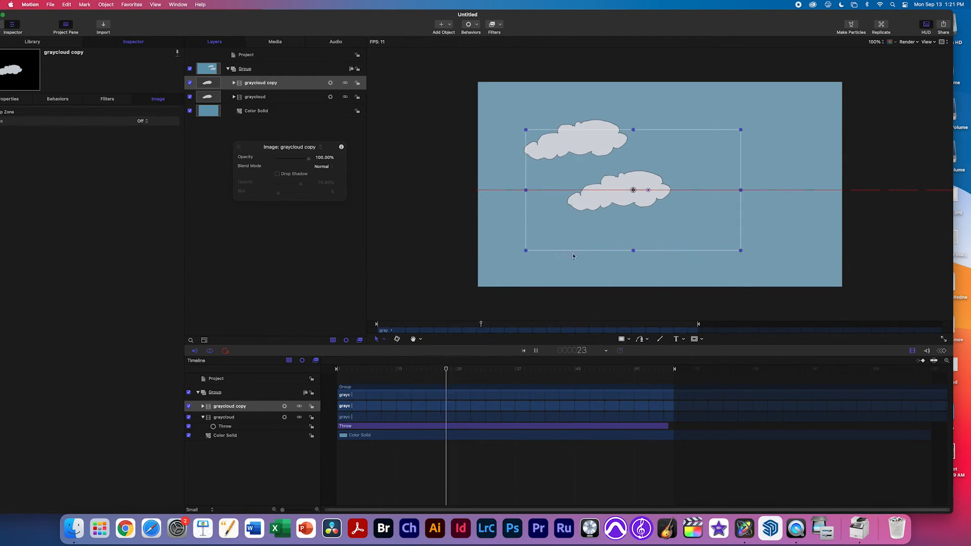
Step: Reduce the graycloud copy's rightward Throw velocity to 231.41
click(233, 83)
click(260, 94)
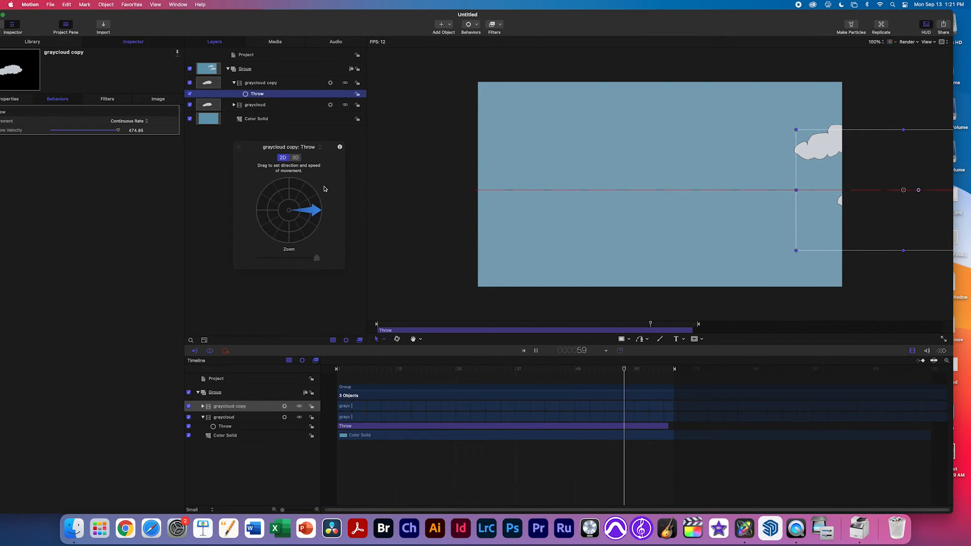
drag(321, 211, 304, 211)
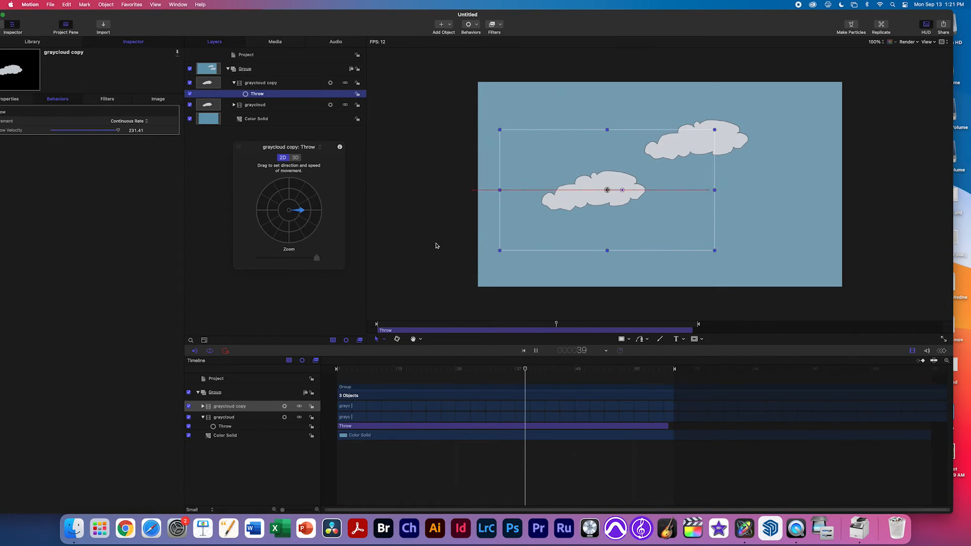
Step: Scale the graycloud copy up to 110%, bringing the whole Inspector into view
click(269, 83)
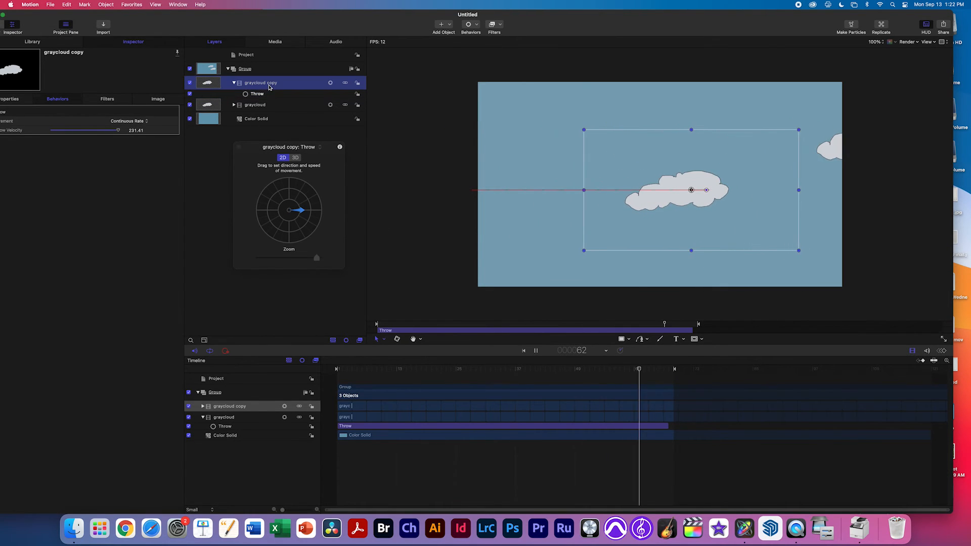
click(20, 101)
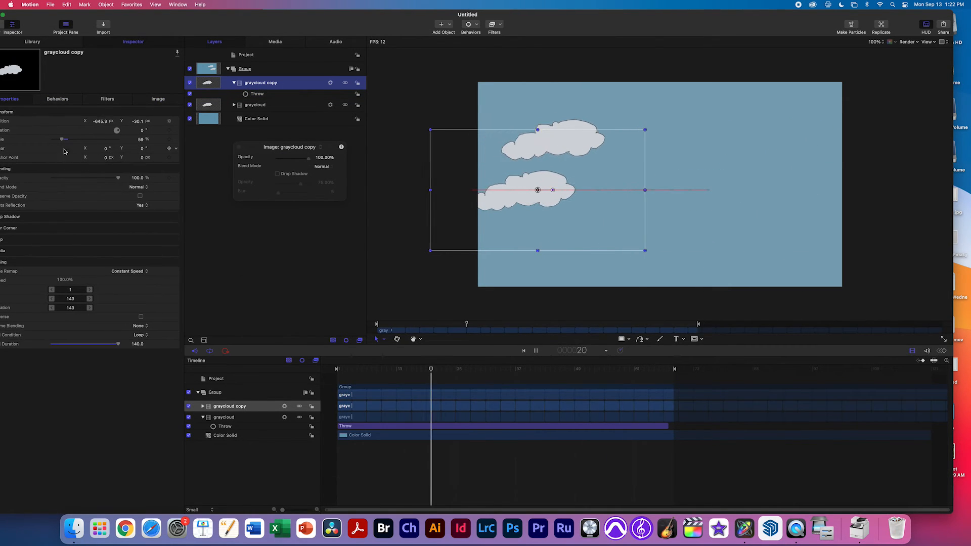
drag(160, 15, 193, 15)
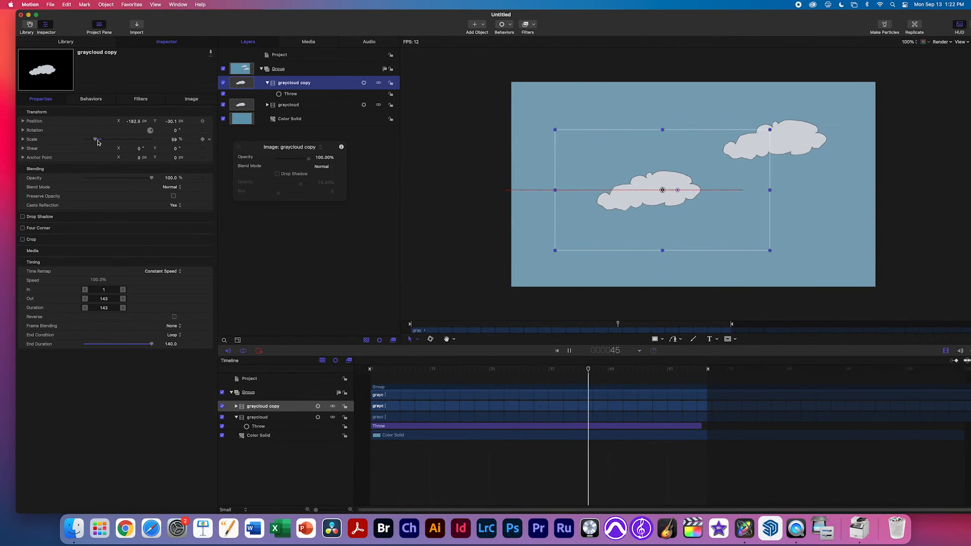
drag(96, 139, 101, 140)
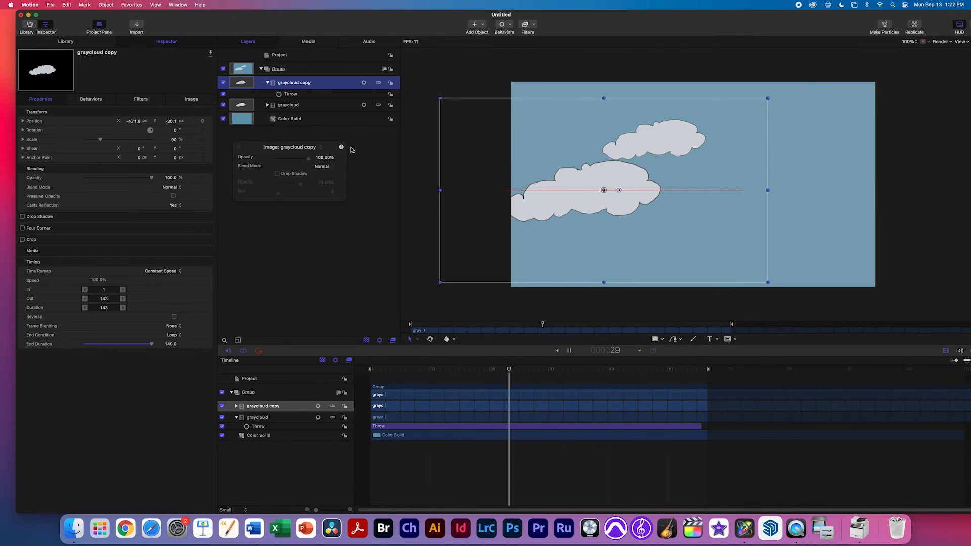
mouse_move(101, 139)
mouse_down()
mouse_move(92, 144)
mouse_move(105, 144)
mouse_up()
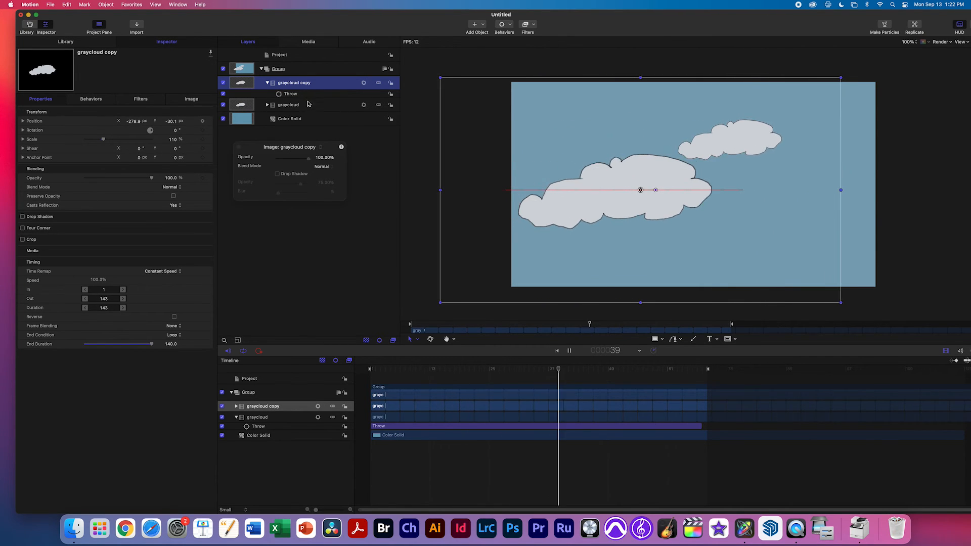
Step: Raise the graycloud copy's Throw velocity to about 459, aimed slightly upward, and reduce the original graycloud's to about 296
click(353, 94)
drag(303, 210, 320, 211)
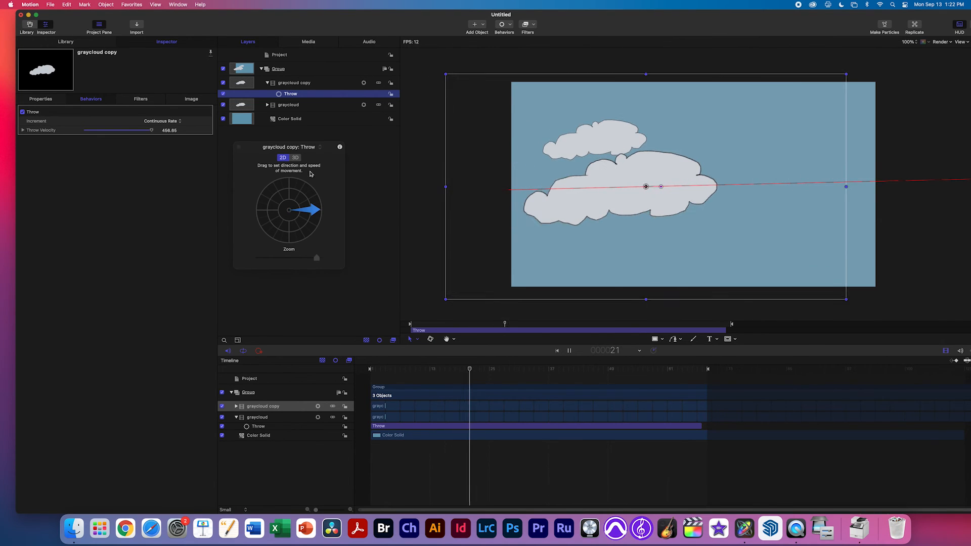
click(268, 104)
click(290, 116)
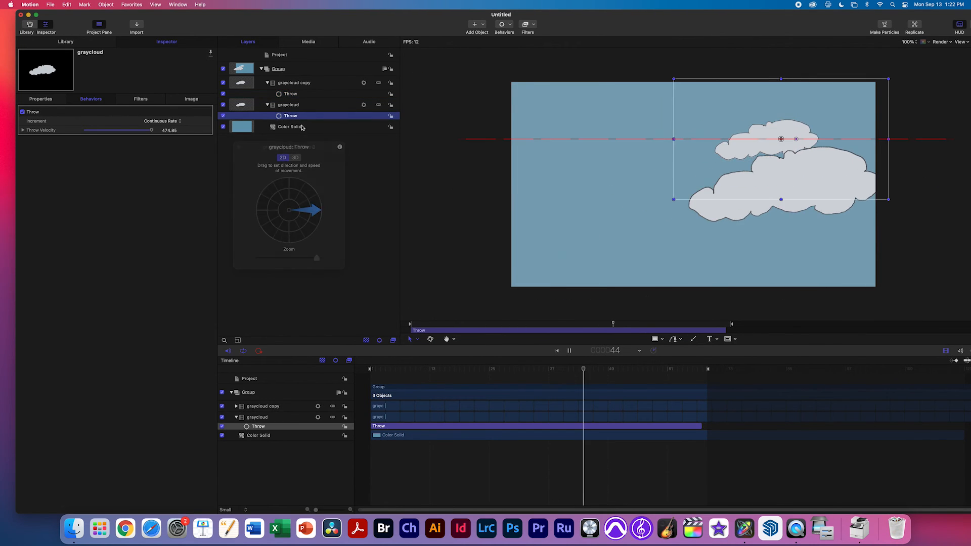
drag(320, 210, 310, 210)
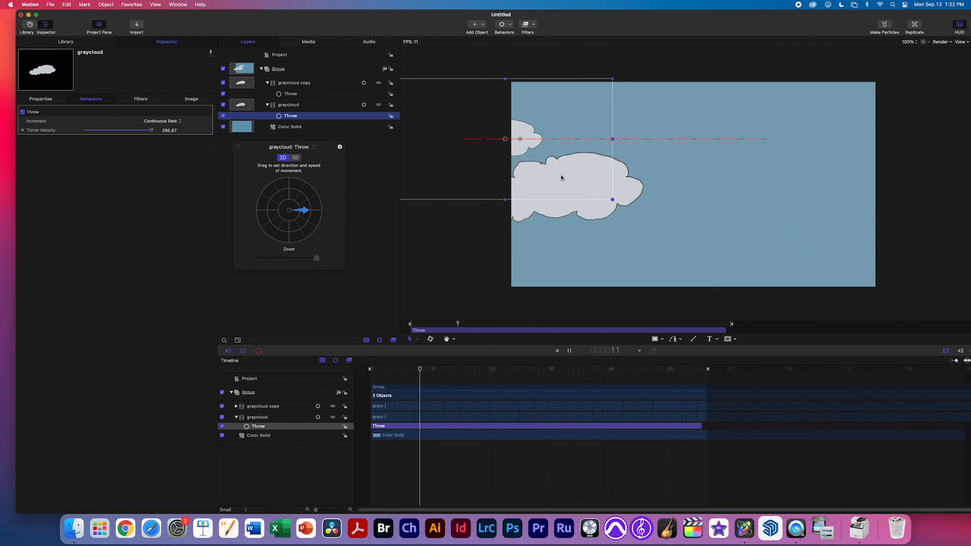
Step: Deselect the Throw behavior and show the project's properties in the Inspector
click(441, 276)
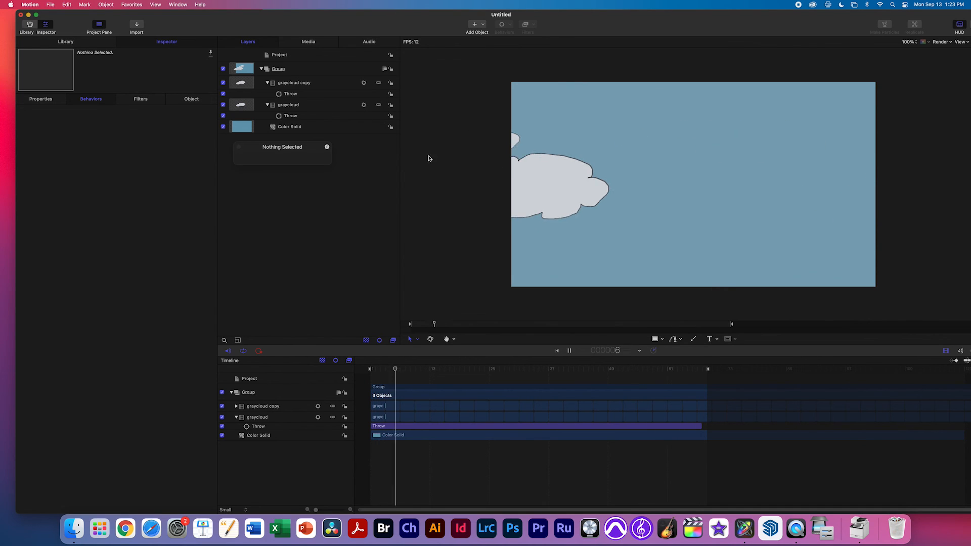
click(295, 56)
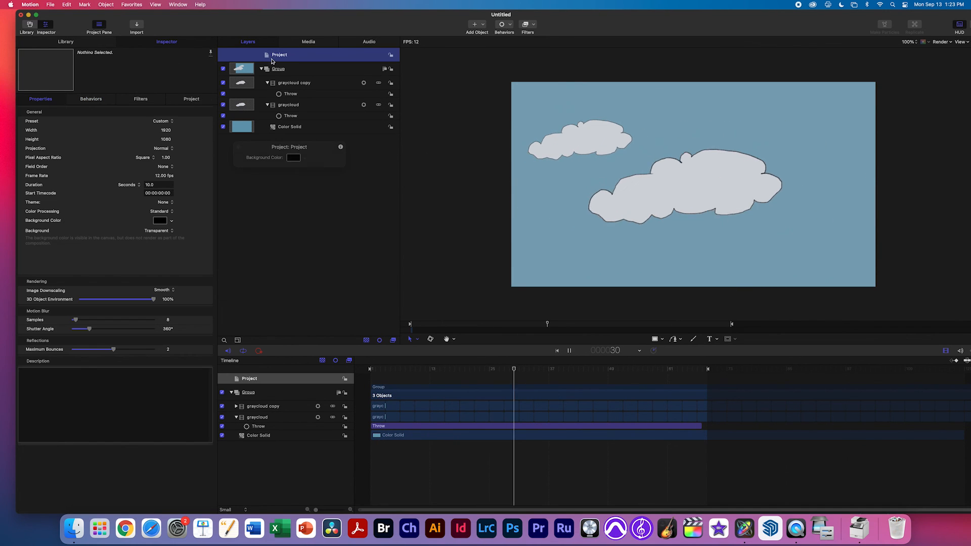
click(175, 44)
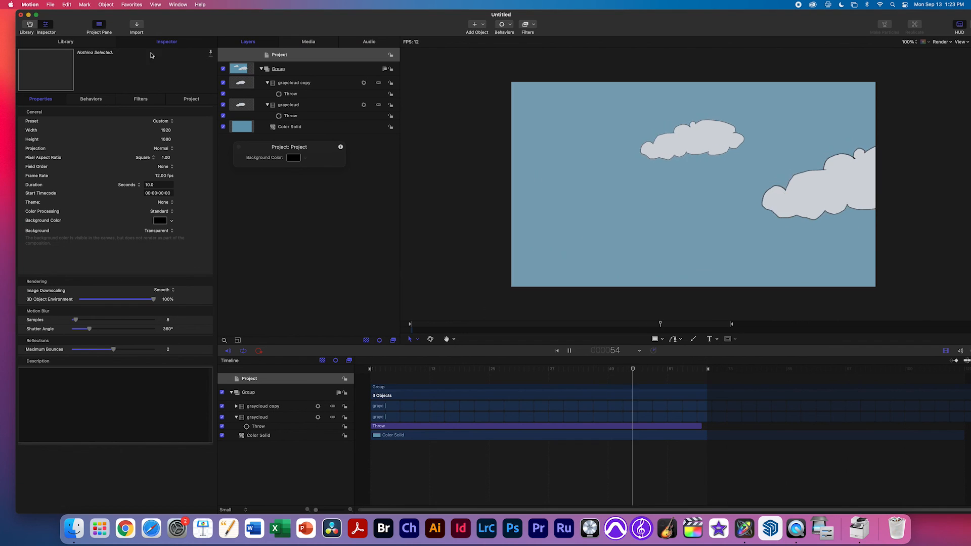